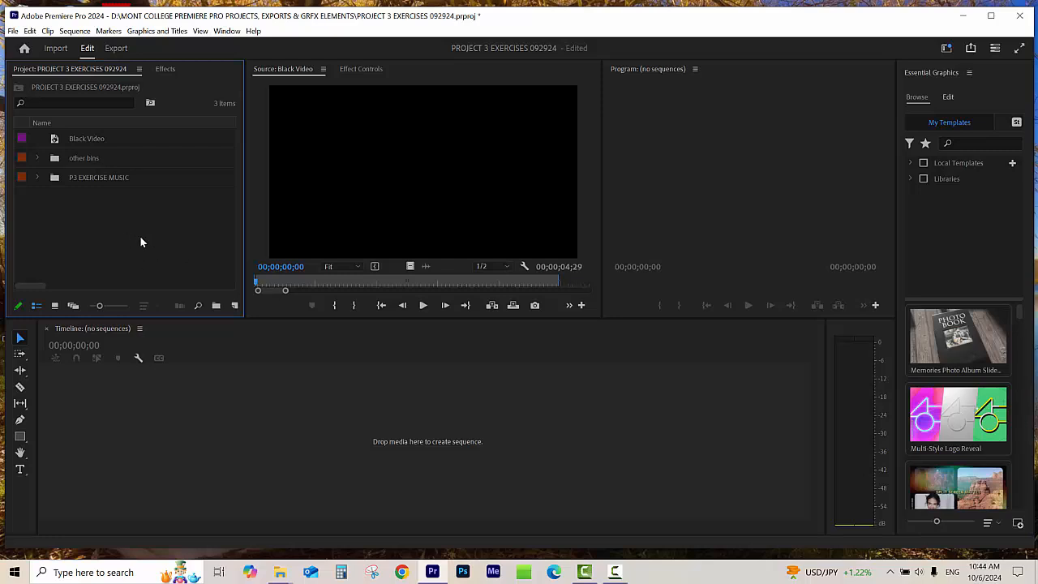
Step: Open TickTock_VaughanBros.wav from the P3 EXERCISE MUSIC bin in the Source Monitor
click(37, 177)
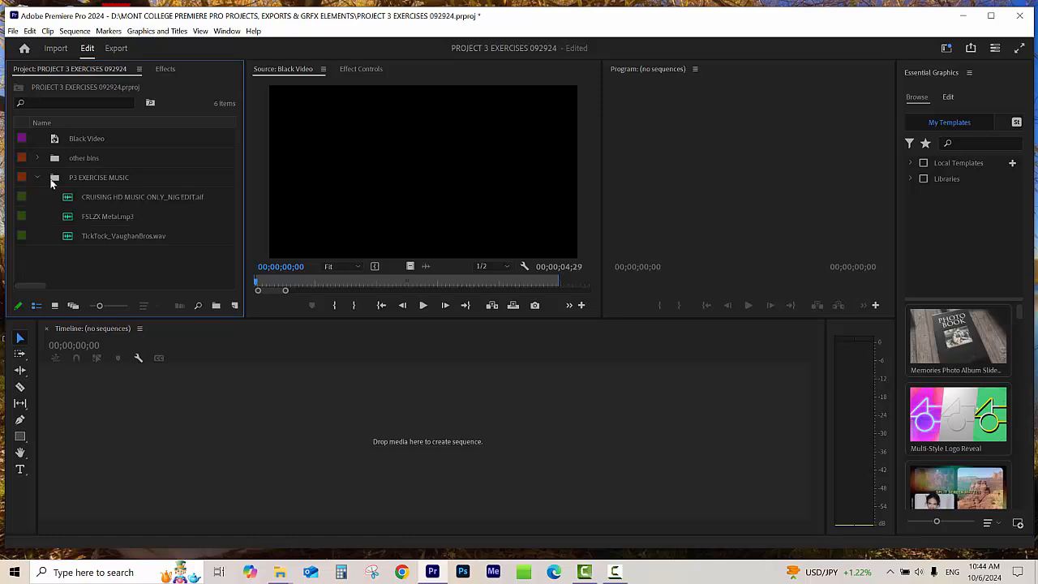
click(73, 237)
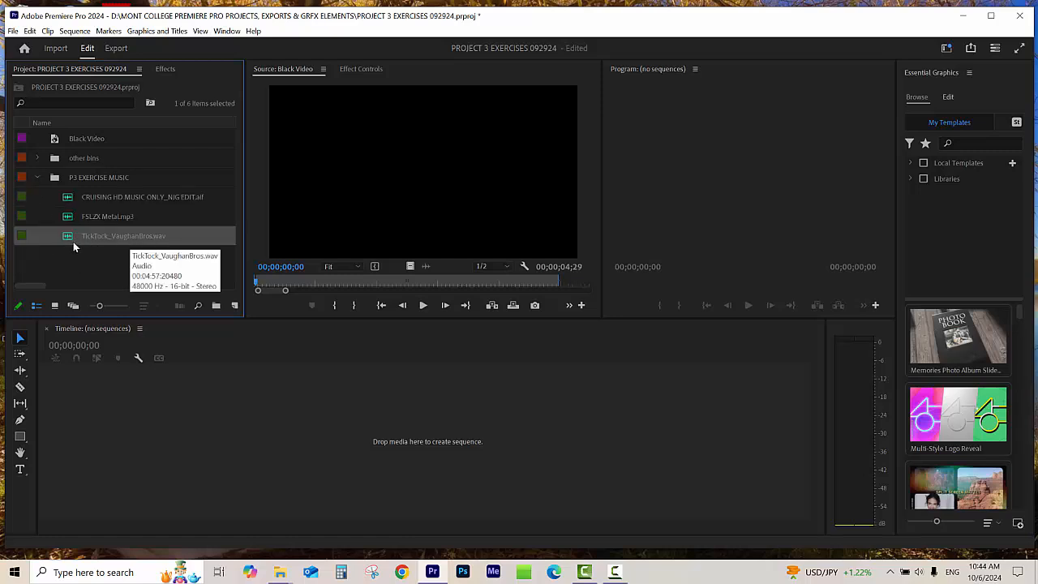
double_click(70, 237)
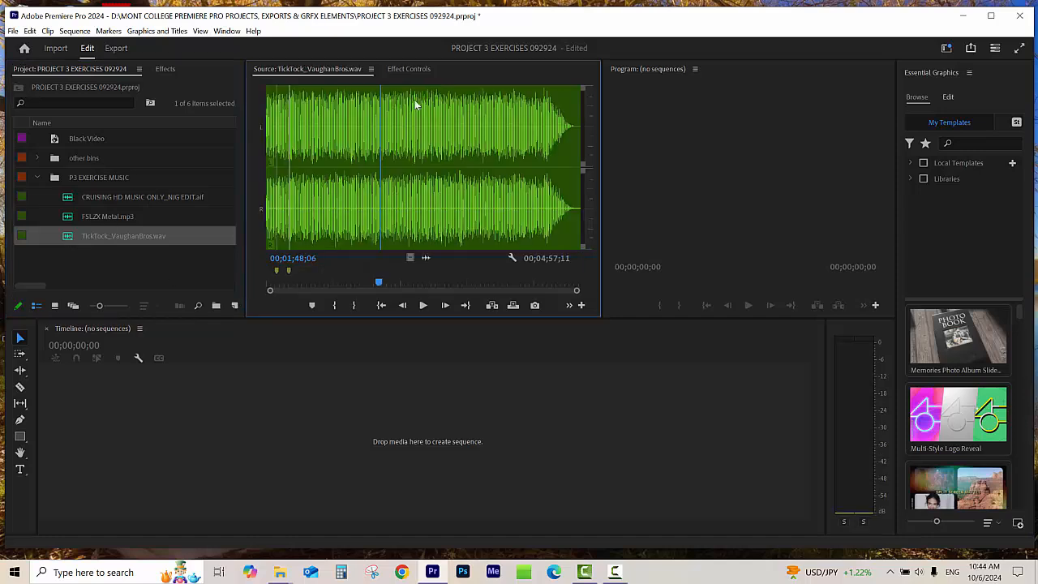
Step: Scrub through the source track, return to its start and create a new sequence from its audio only in the empty timeline
drag(375, 283, 513, 283)
drag(322, 283, 517, 283)
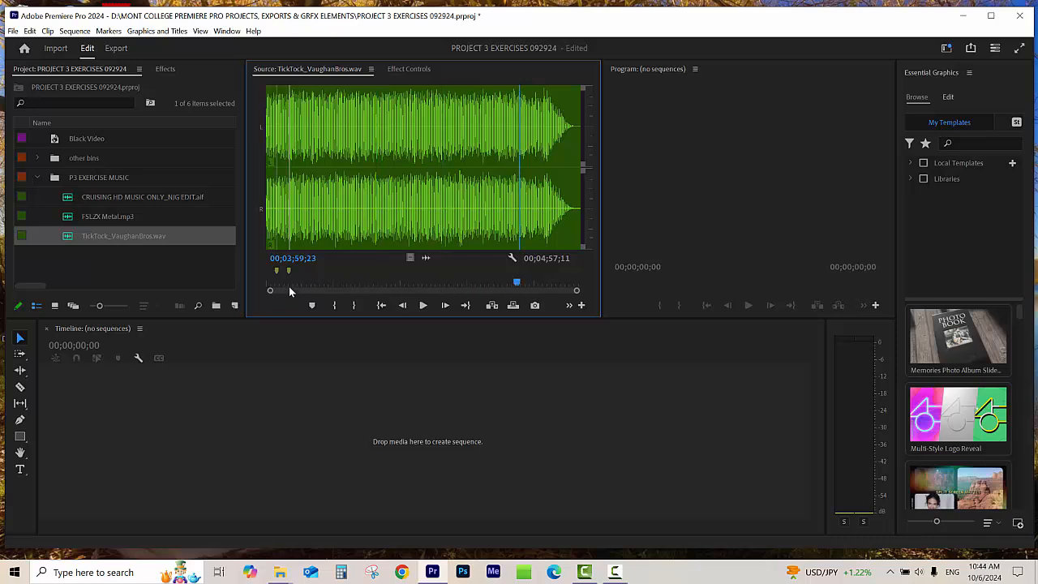
drag(290, 287, 265, 285)
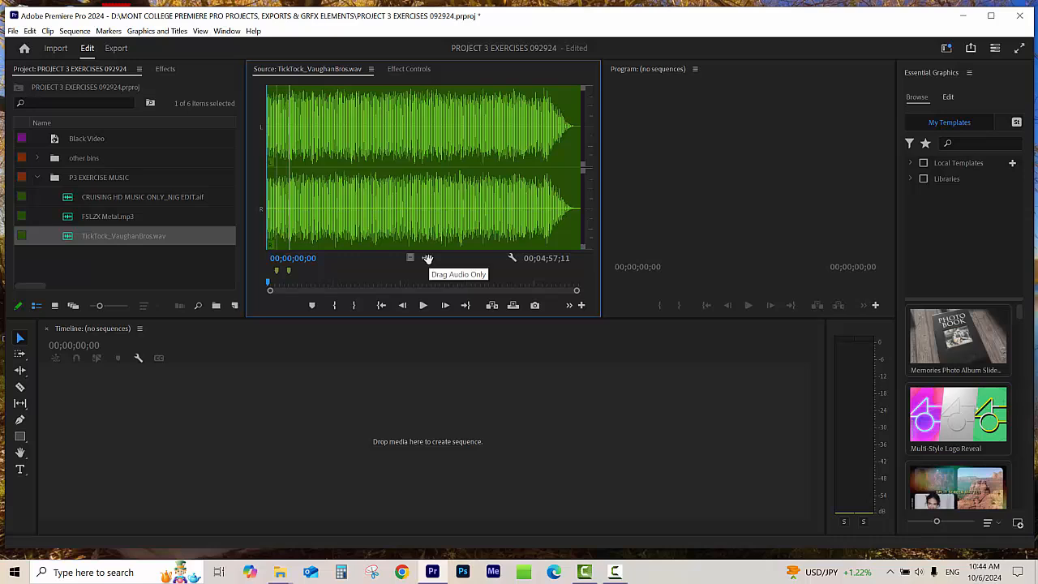
drag(427, 258, 354, 454)
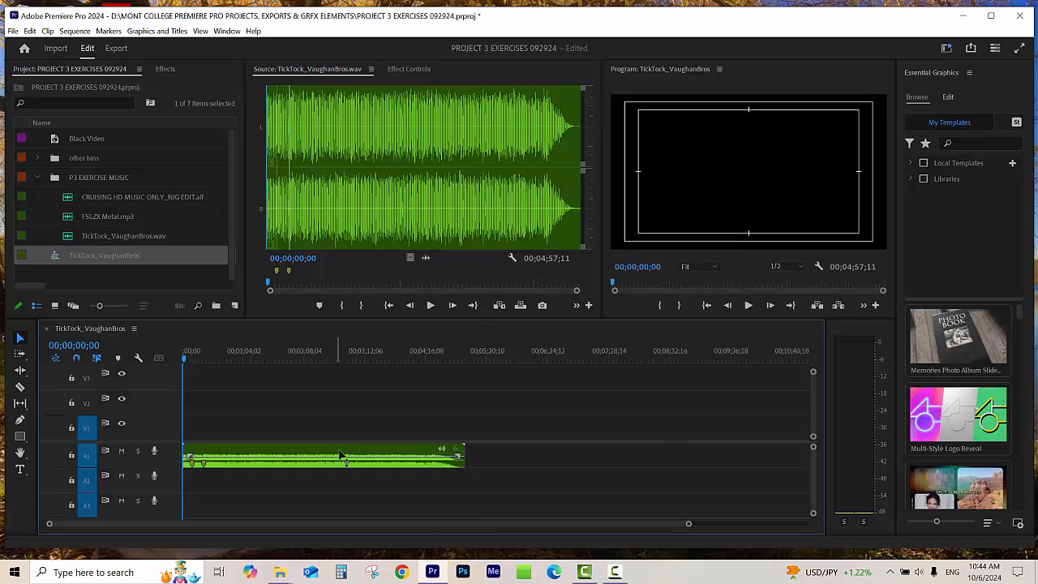
Step: Enlarge the Audio 1 track and give the audio area more room so the stereo waveform is shown tall
click(385, 355)
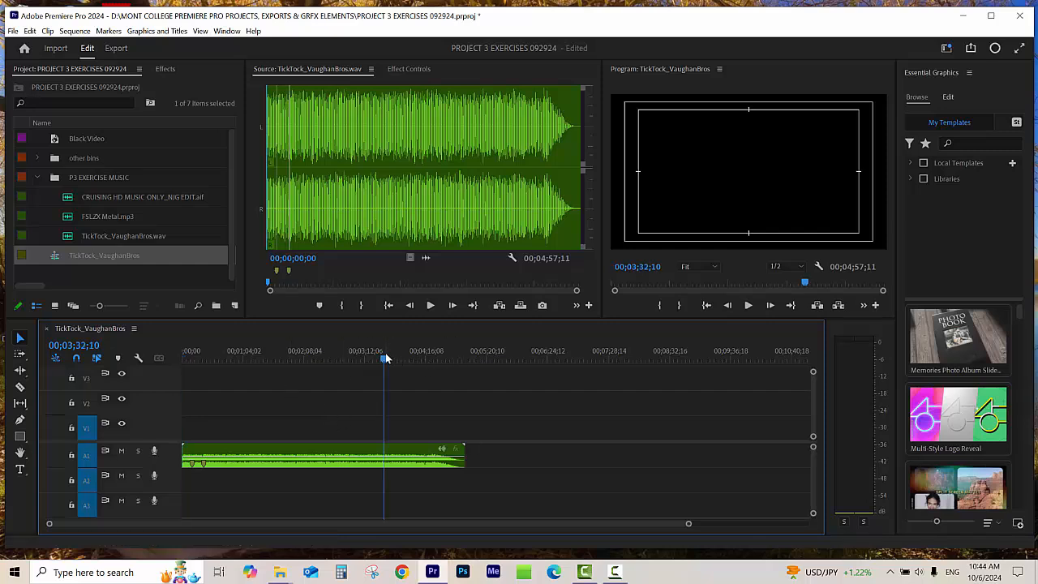
key(equal)
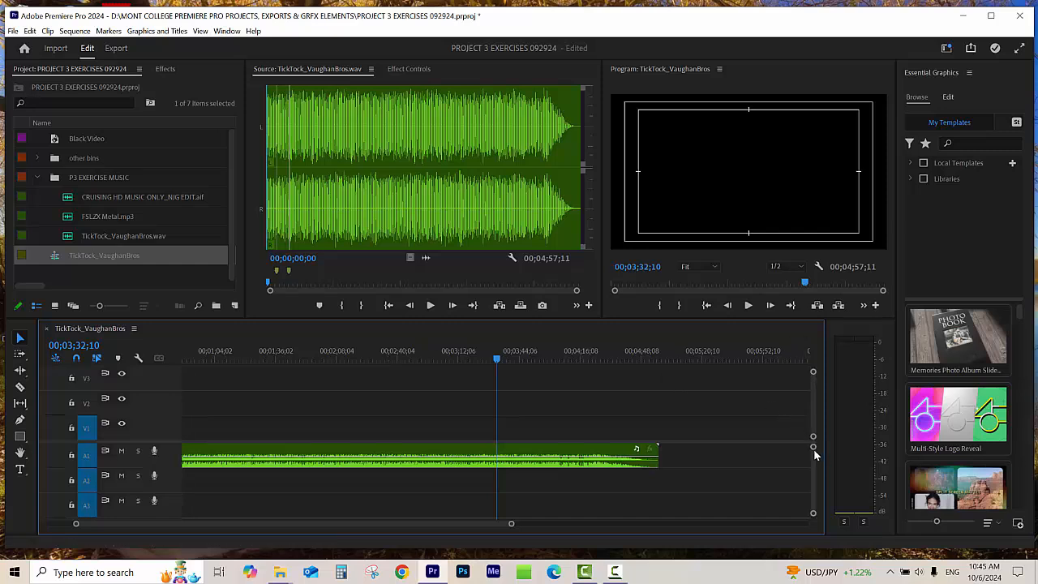
drag(814, 448, 814, 456)
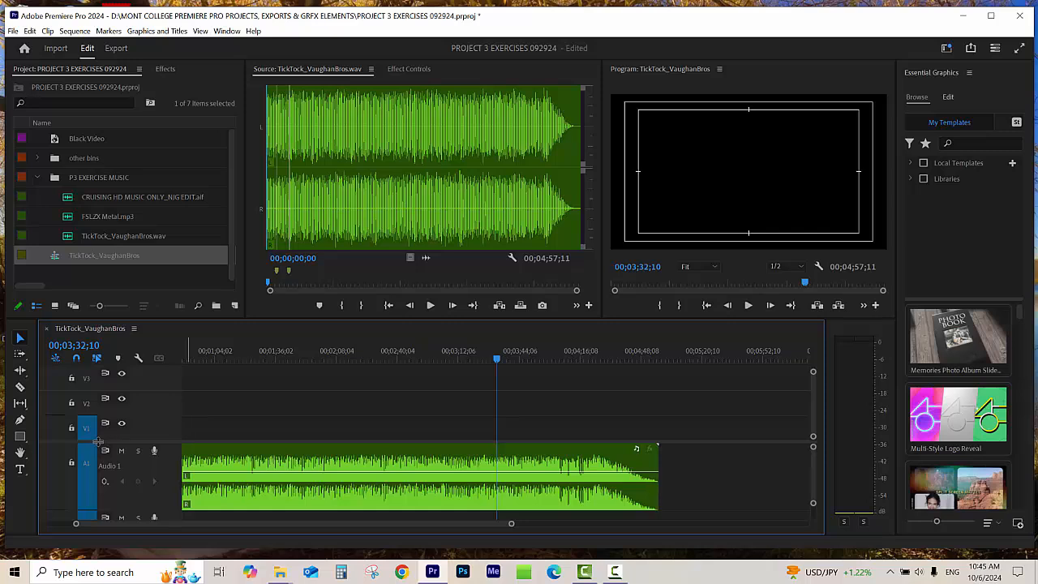
drag(98, 442, 147, 425)
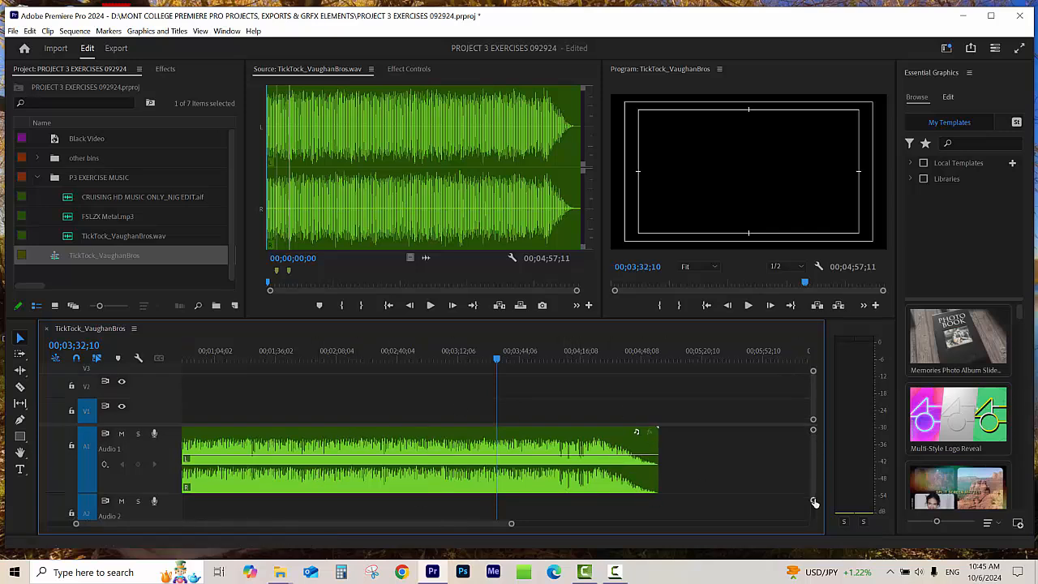
drag(814, 503, 813, 495)
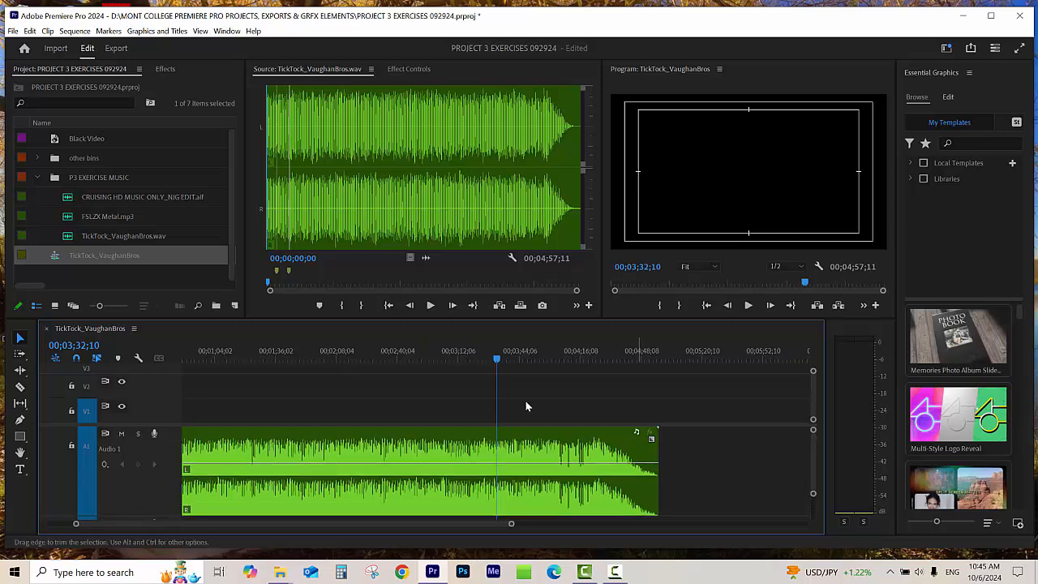
Step: Examine the music waveform at closer and wider timeline scales, around 00;03;13;05 and around 00;02;06;19
click(460, 357)
key(equal)
key(equal)
key(equal)
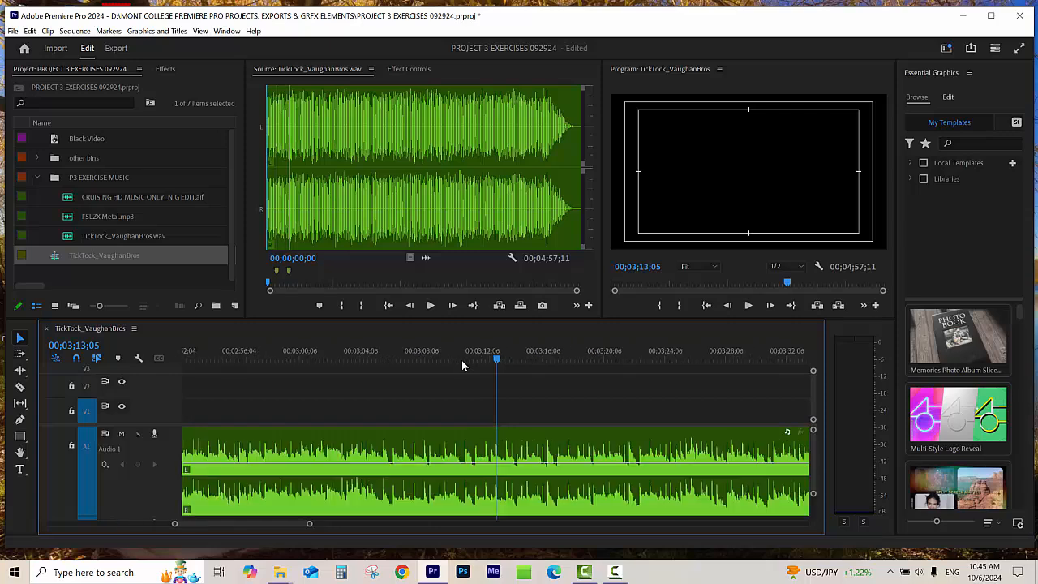
key(equal)
key(equal)
key(minus)
key(minus)
key(minus)
key(minus)
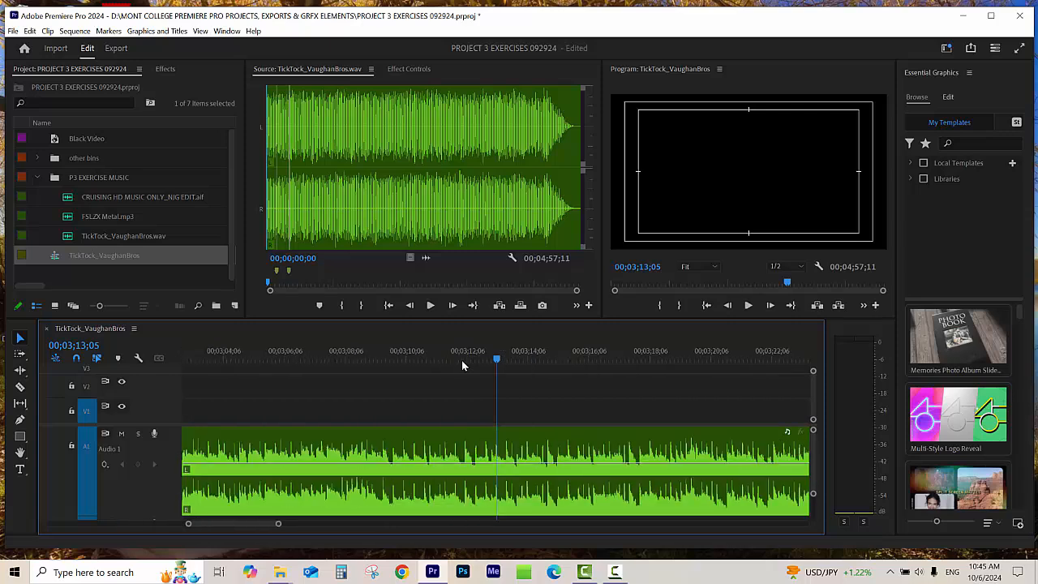
click(242, 355)
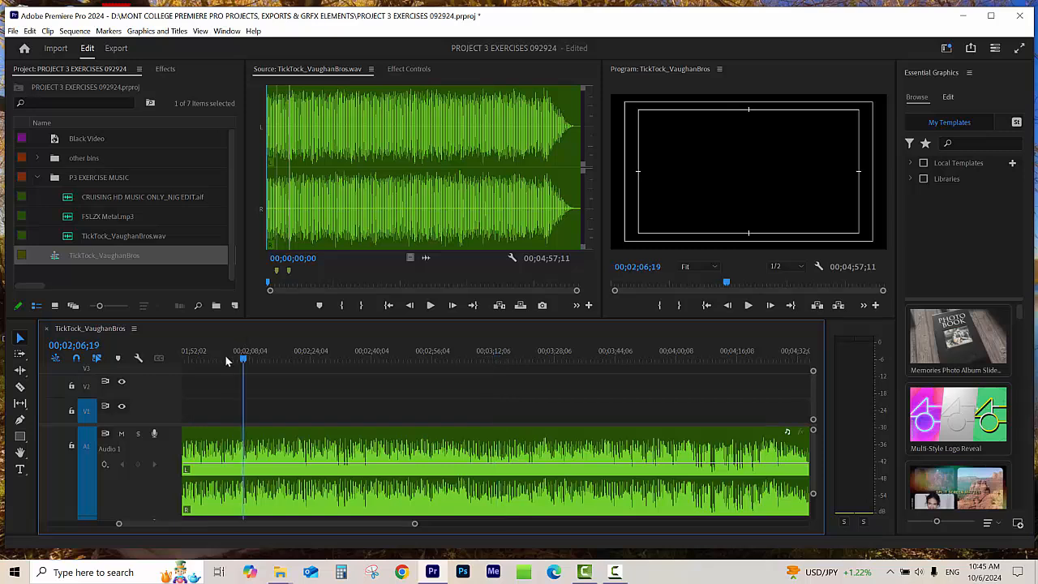
key(minus)
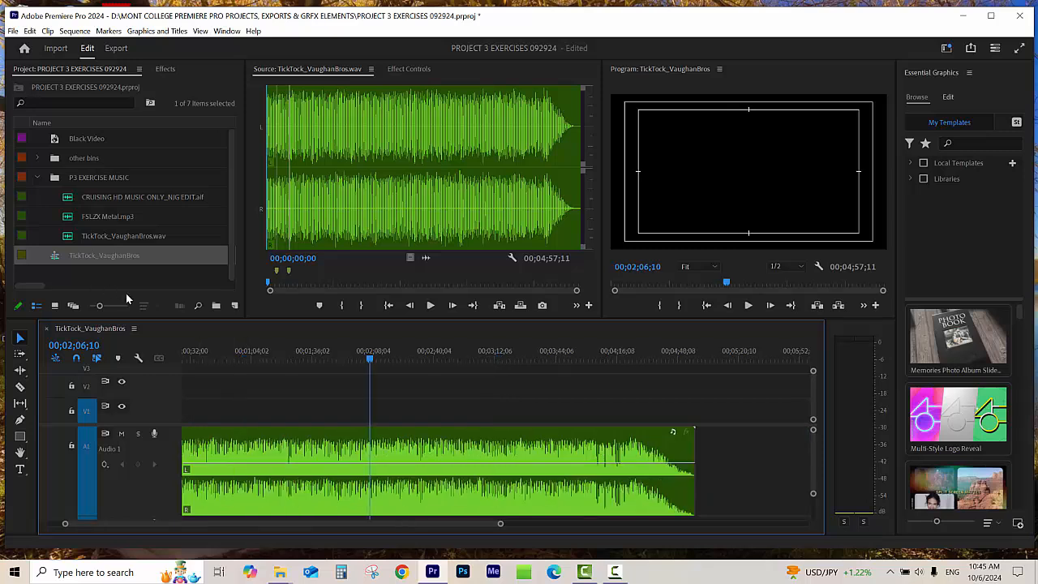
Step: Return the playhead to the sequence start and play the music up to about 00;00;11;09
drag(218, 350, 157, 371)
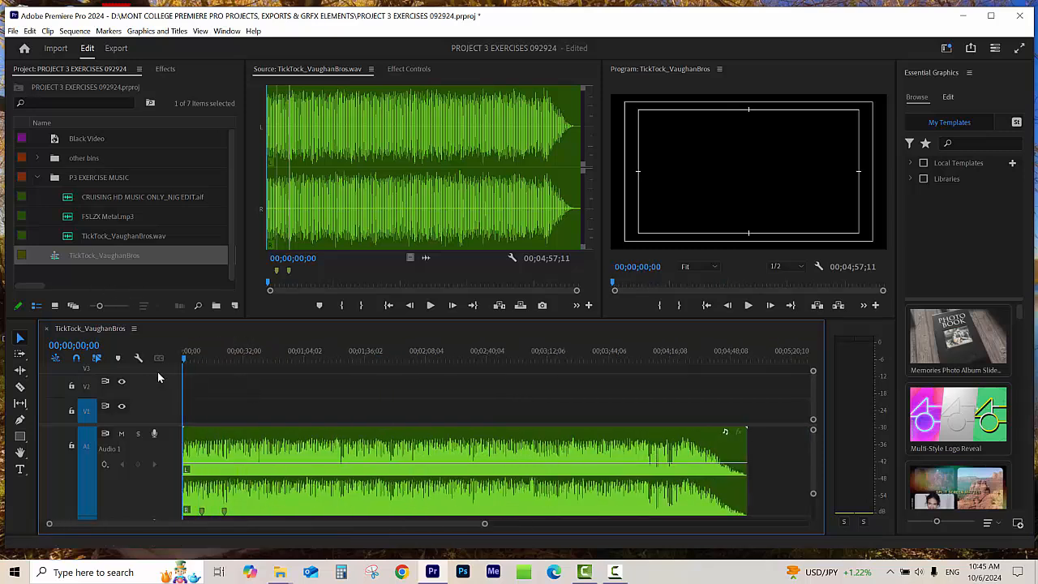
key(equal)
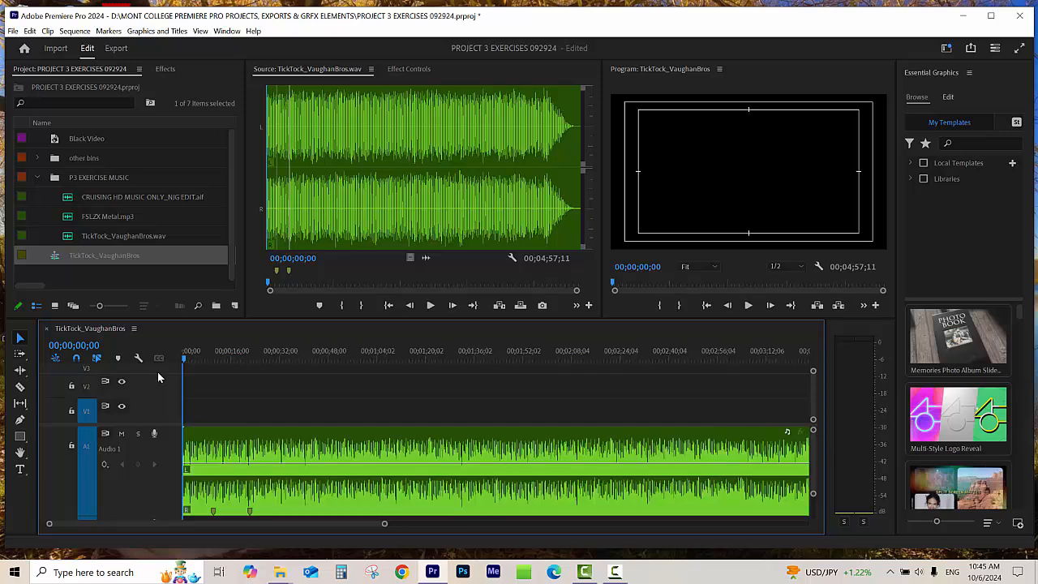
key(minus)
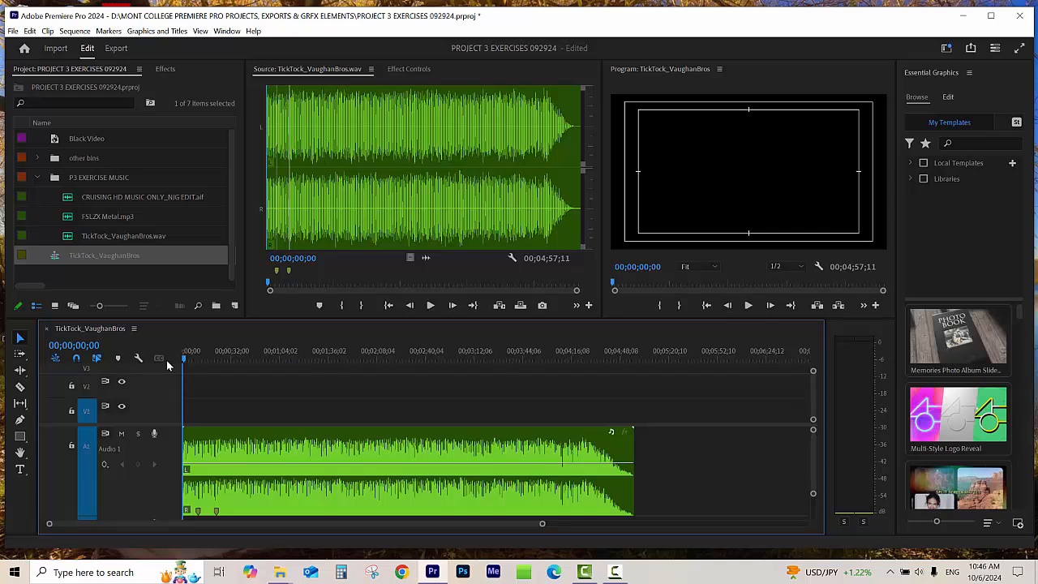
key(space)
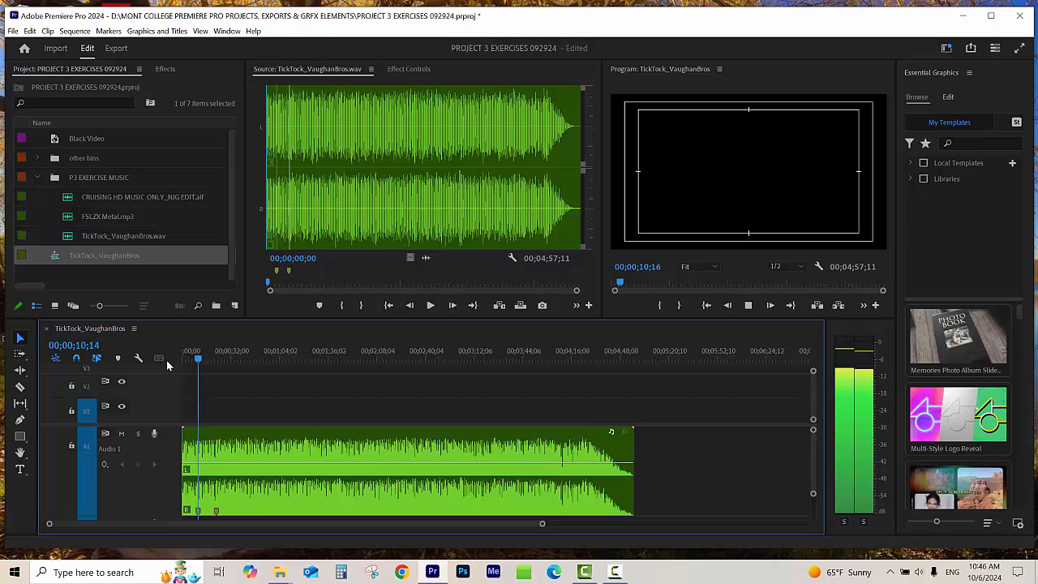
key(space)
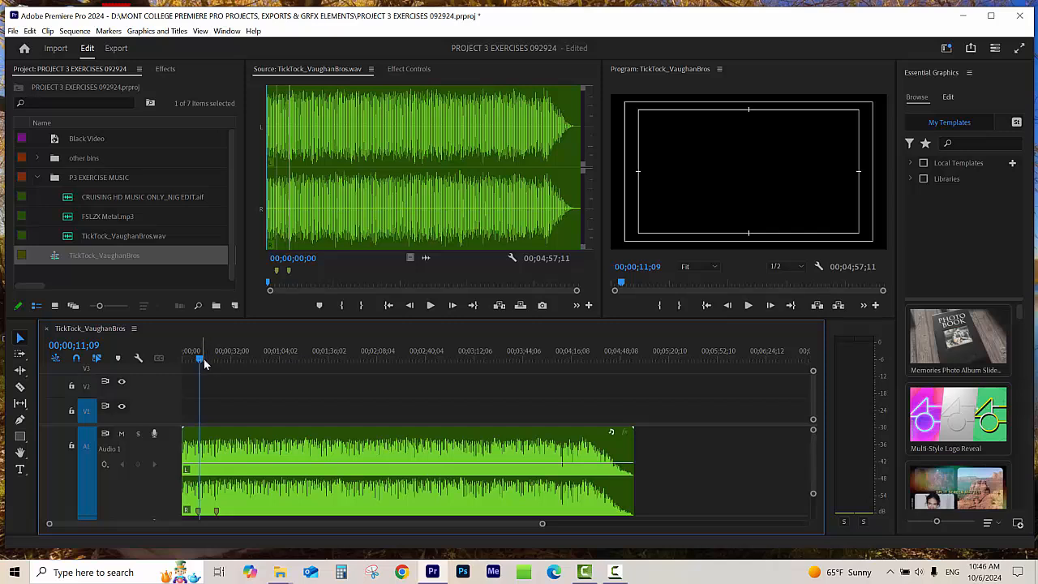
Step: Scrub forward to about 00;01;14;24 and play the music from there to about 00;01;28;00
drag(198, 356, 210, 360)
drag(215, 364, 260, 362)
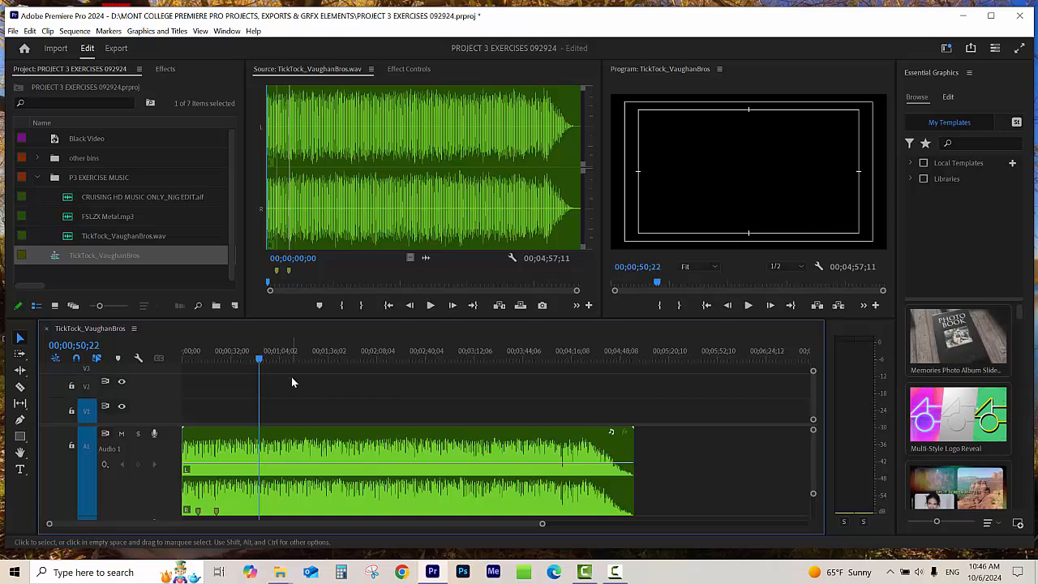
drag(282, 359, 296, 360)
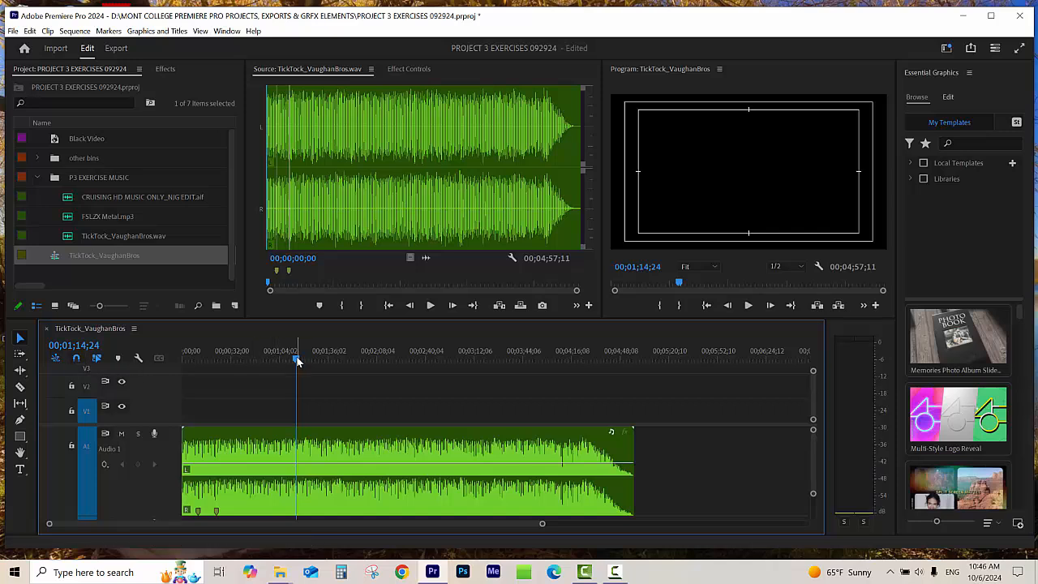
key(space)
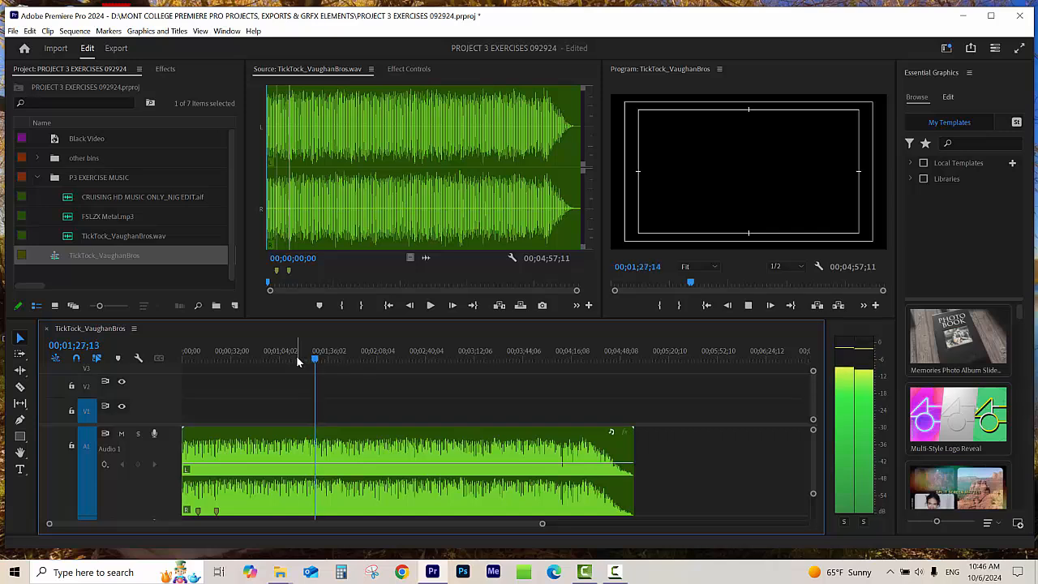
key(space)
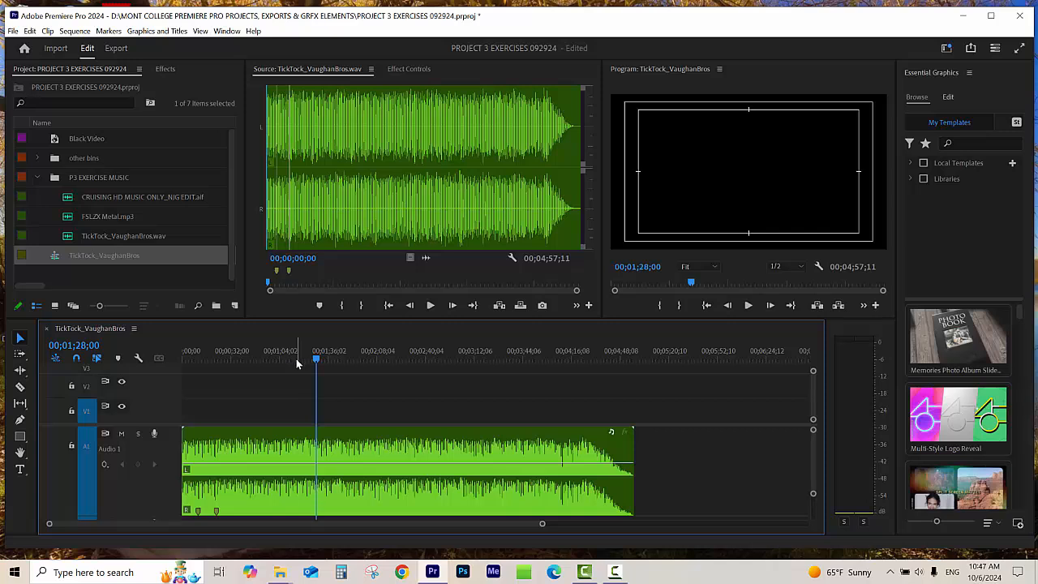
Step: Place the playhead at about 00;01;19;24 and inspect the individual beats of the waveform there close up
click(306, 359)
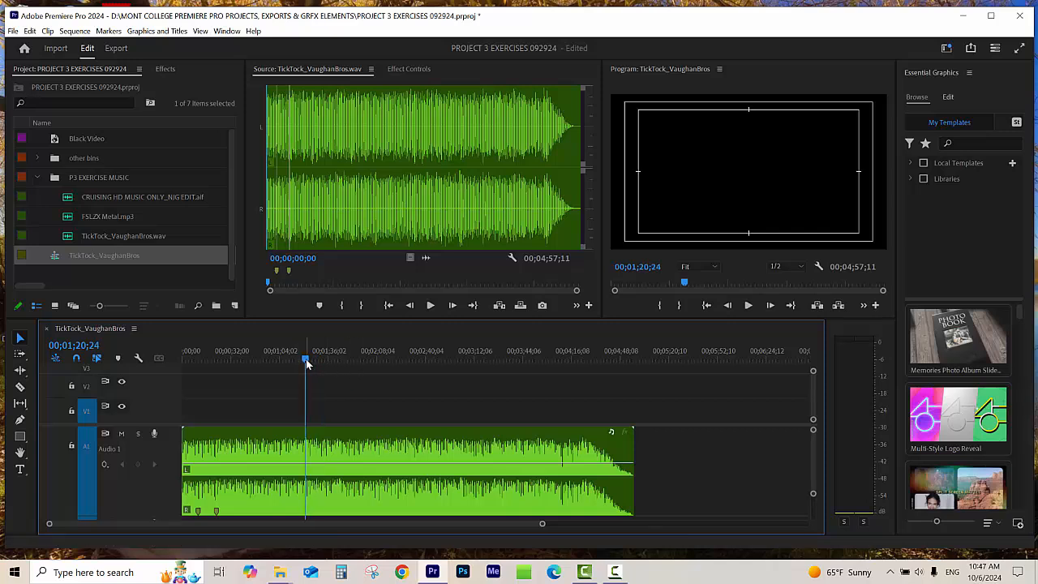
key(equal)
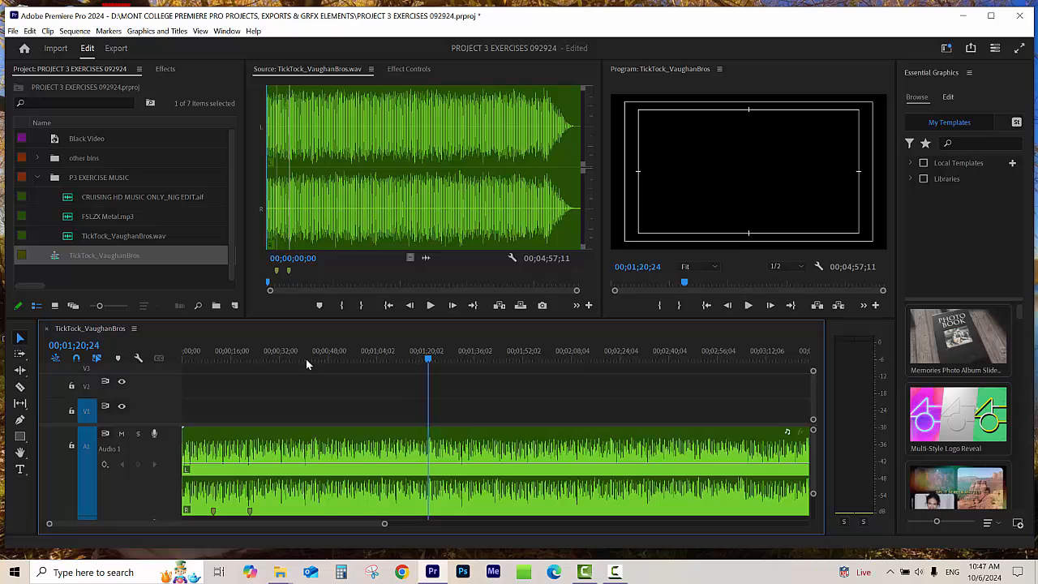
click(426, 362)
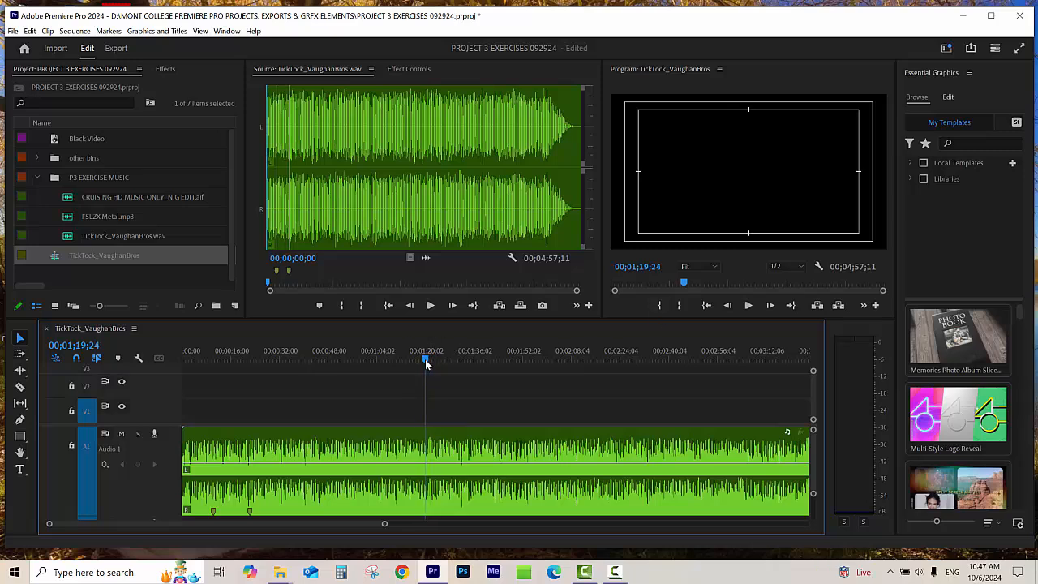
key(equal)
key(equal)
key(equal)
key(equal)
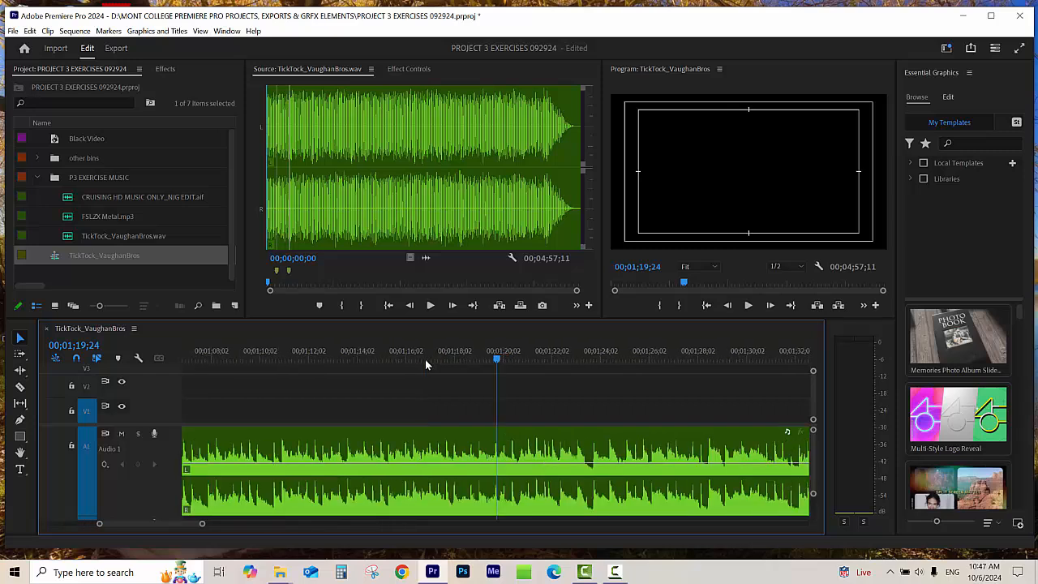
key(equal)
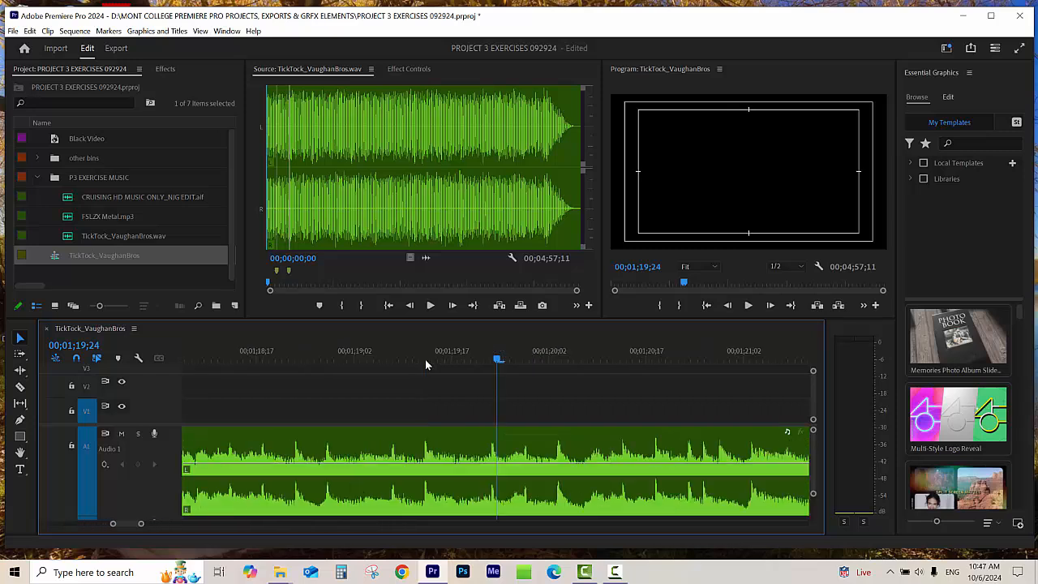
key(minus)
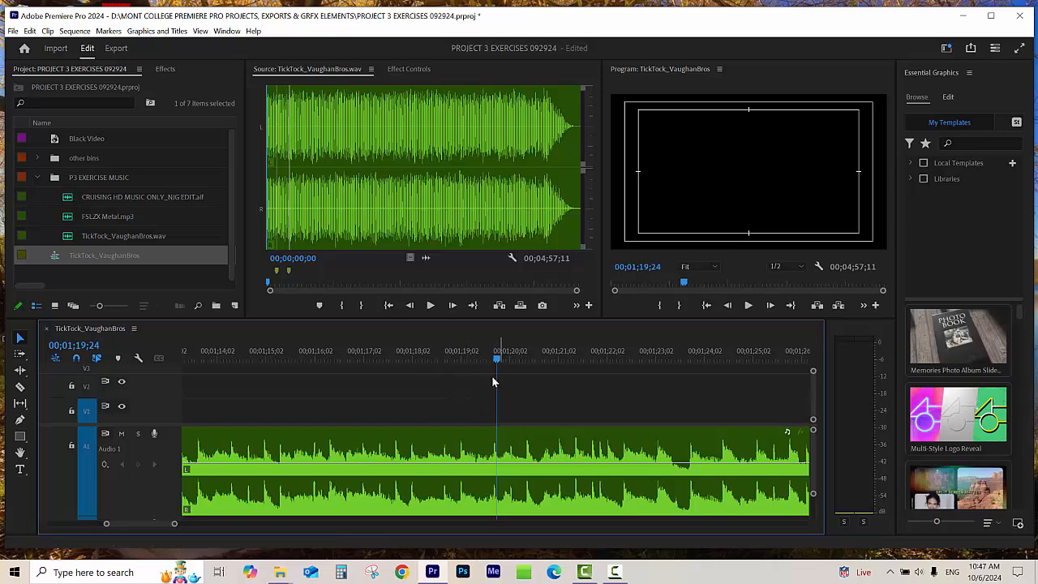
Step: Scrub across the beats around 00;01;22;10, examining the peaks and dips as far as 00;01;23;13, and finish at about 00;01;21;21
drag(496, 359, 422, 359)
drag(429, 362, 620, 415)
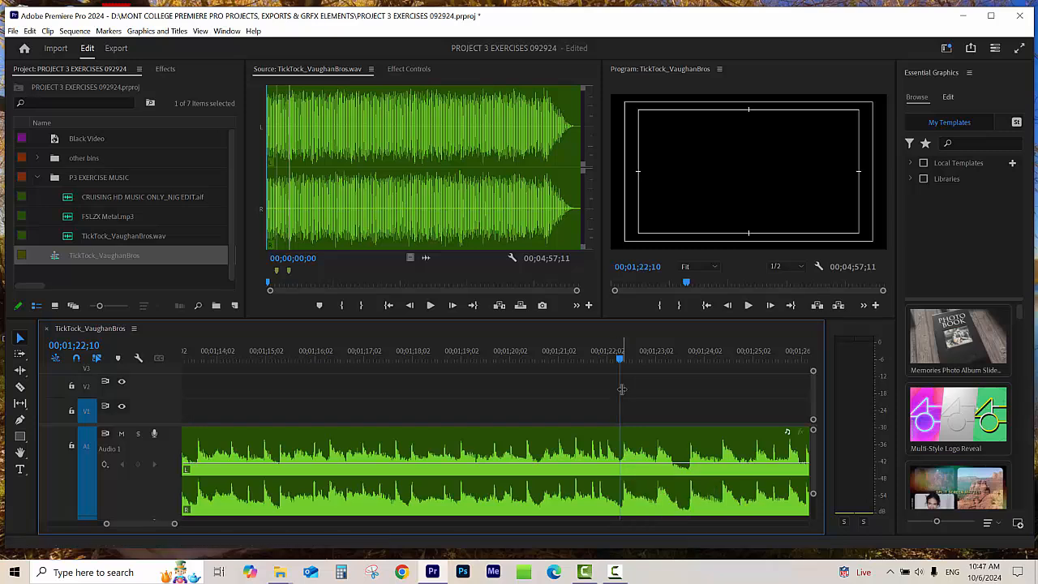
key(equal)
key(equal)
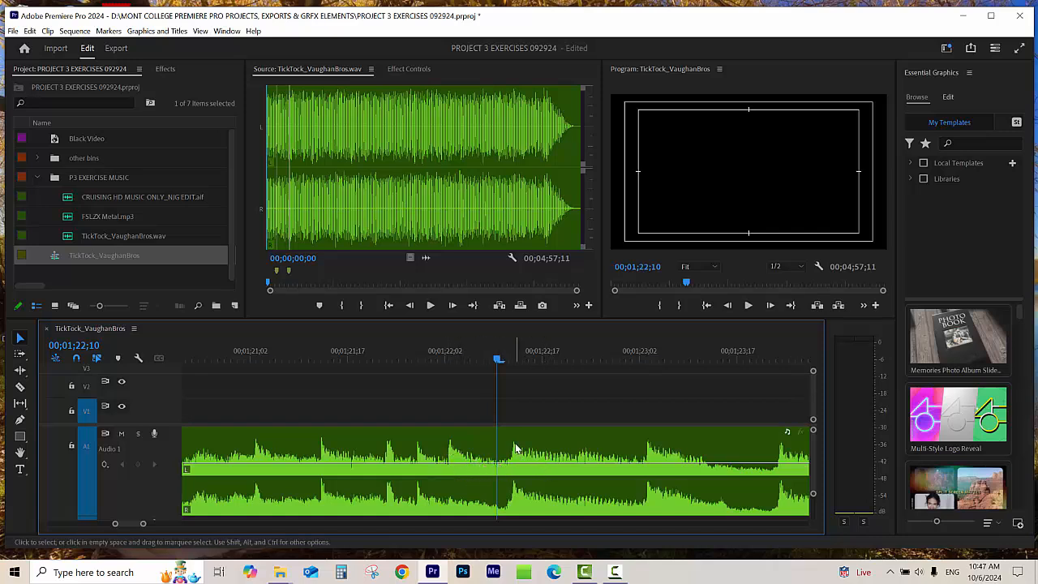
drag(523, 362, 712, 396)
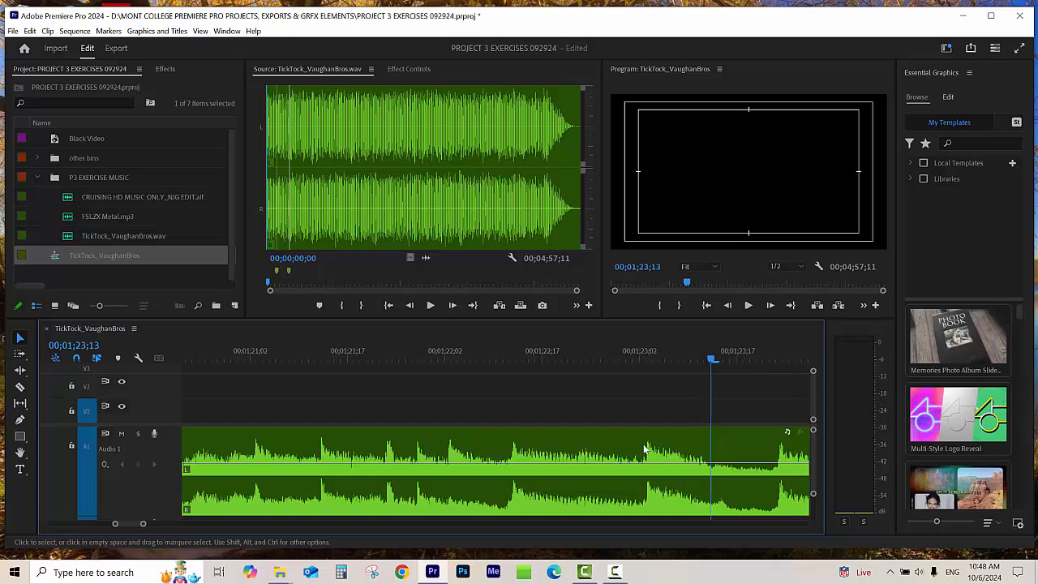
drag(519, 357, 493, 366)
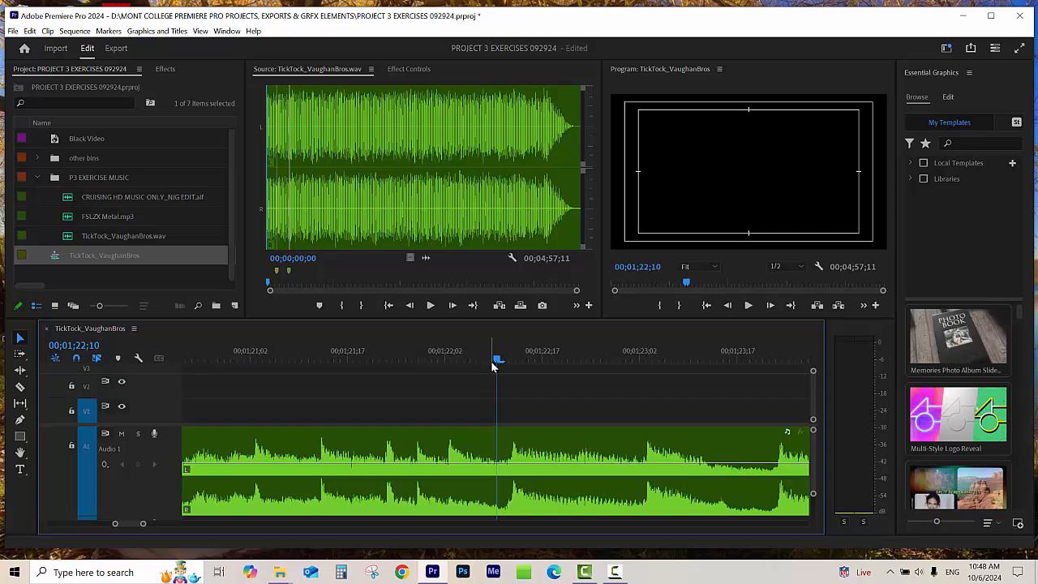
click(374, 359)
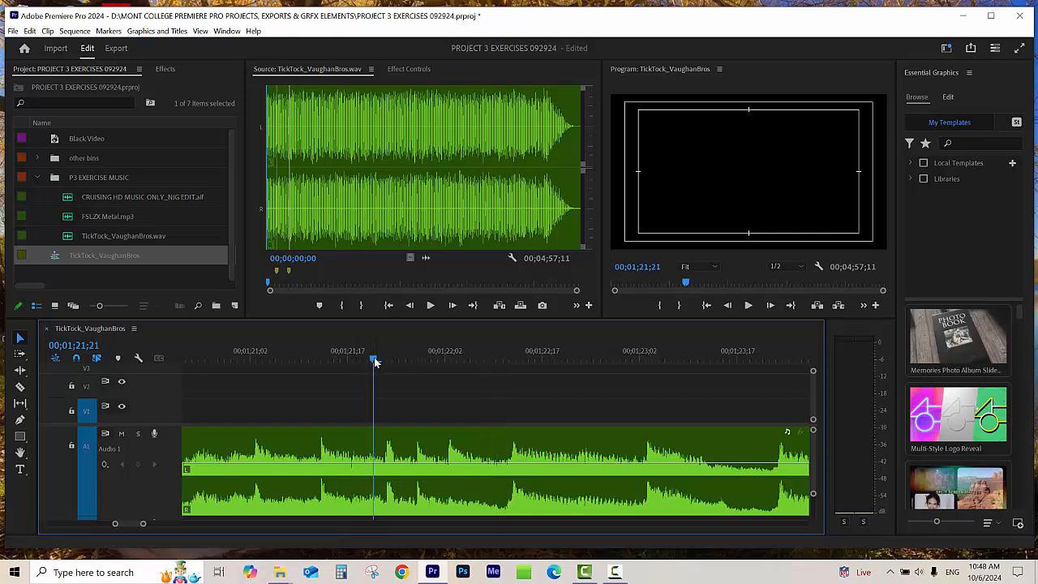
Step: Return the playhead to about 00;01;21;09 and play the music up to about 00;01;22;16
drag(374, 357, 298, 369)
key(minus)
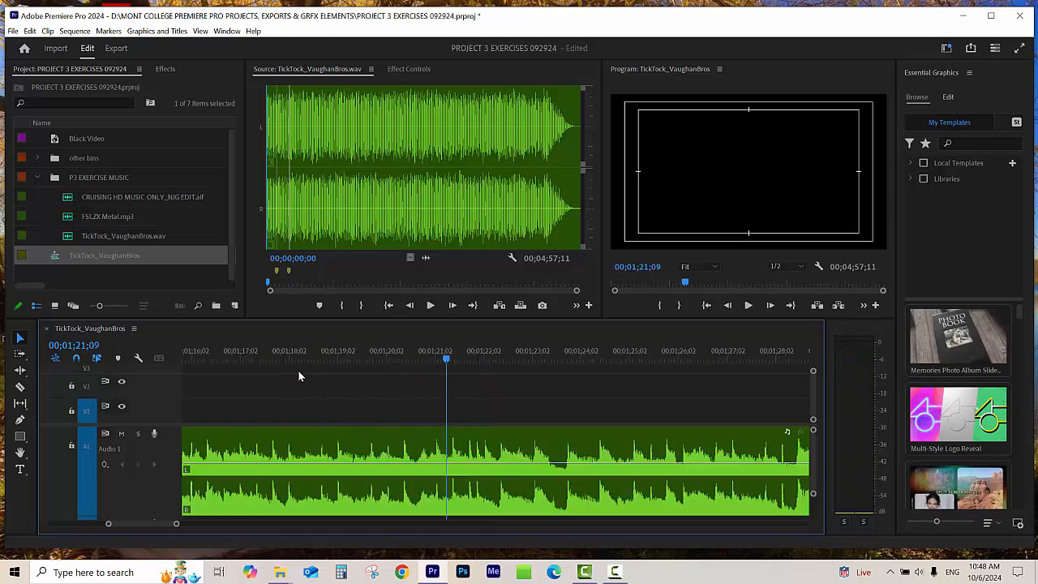
key(space)
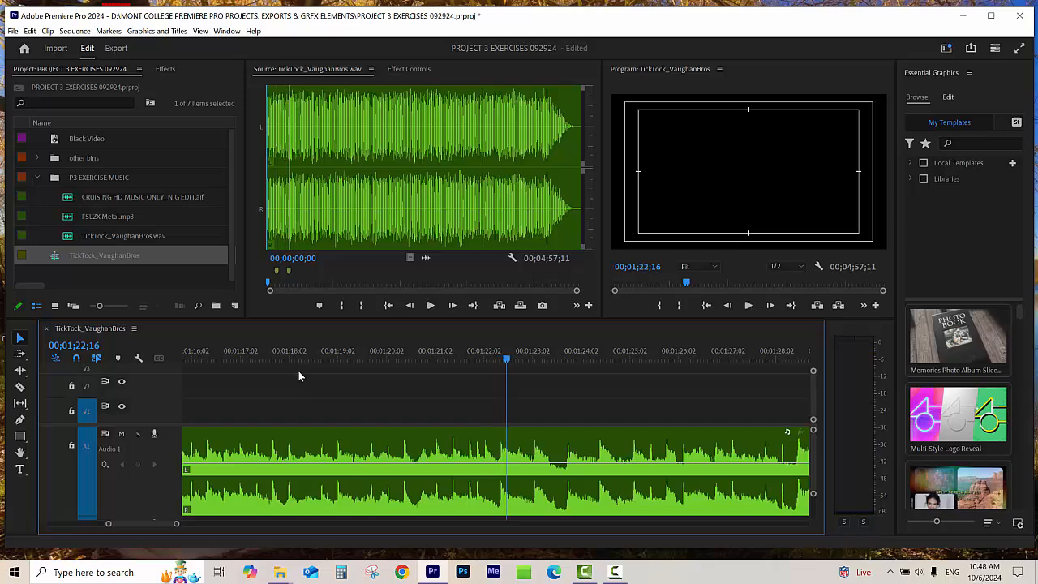
Step: Place the playhead in the dip before the beat at 00;01;22;10 and split the music clip there with the Razor tool
key(equal)
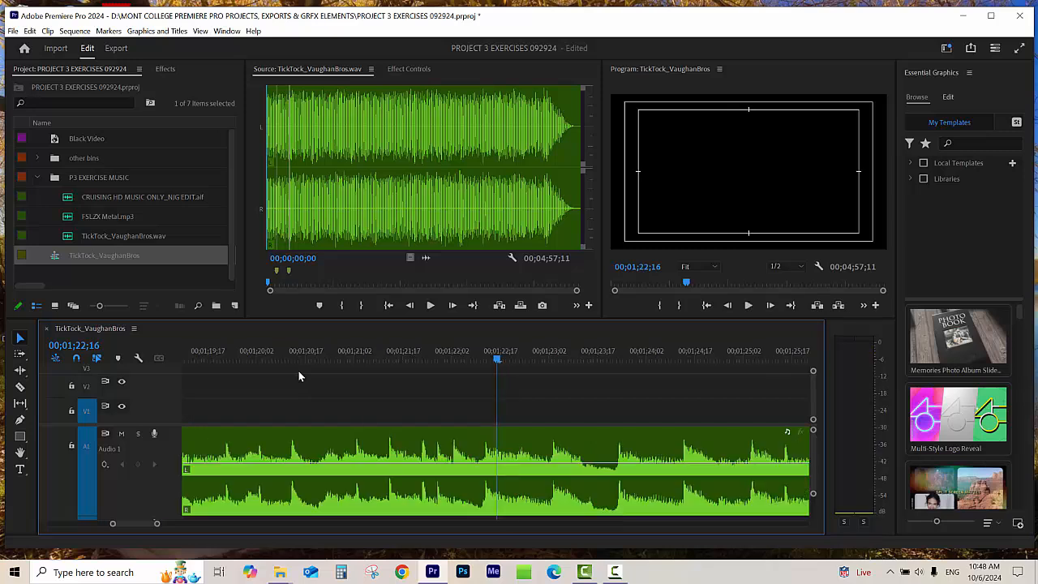
click(477, 360)
key(equal)
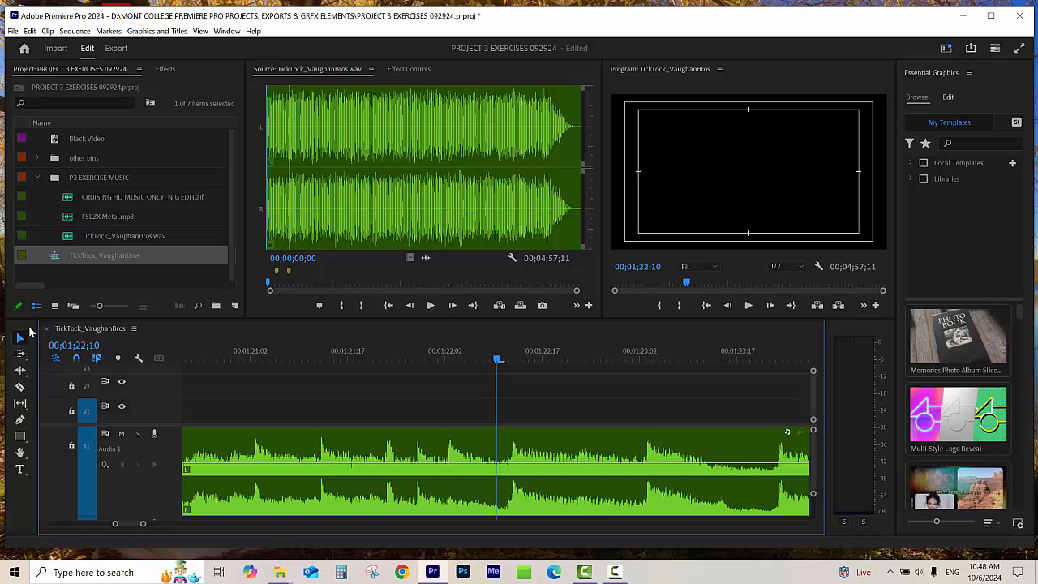
click(20, 386)
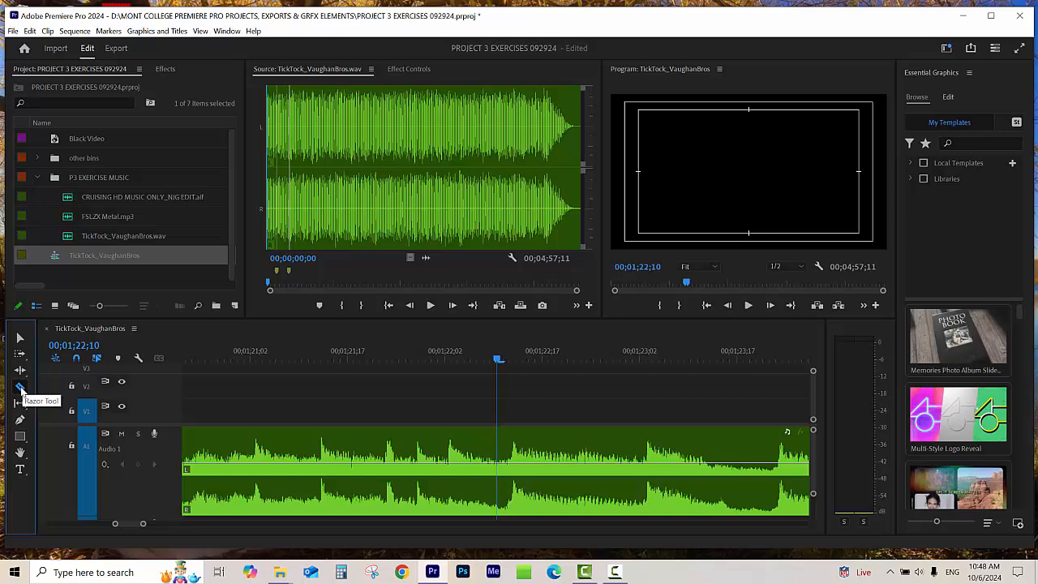
click(509, 443)
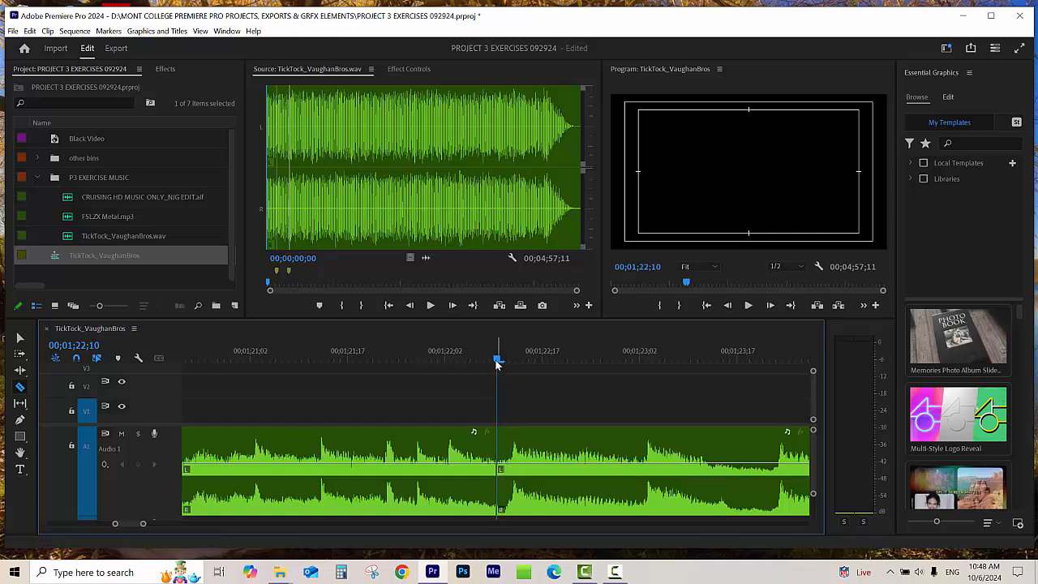
Step: Move the playhead off the cut to about 00;01;22;05 and select the music segment after the cut with the Selection tool
drag(497, 363, 466, 362)
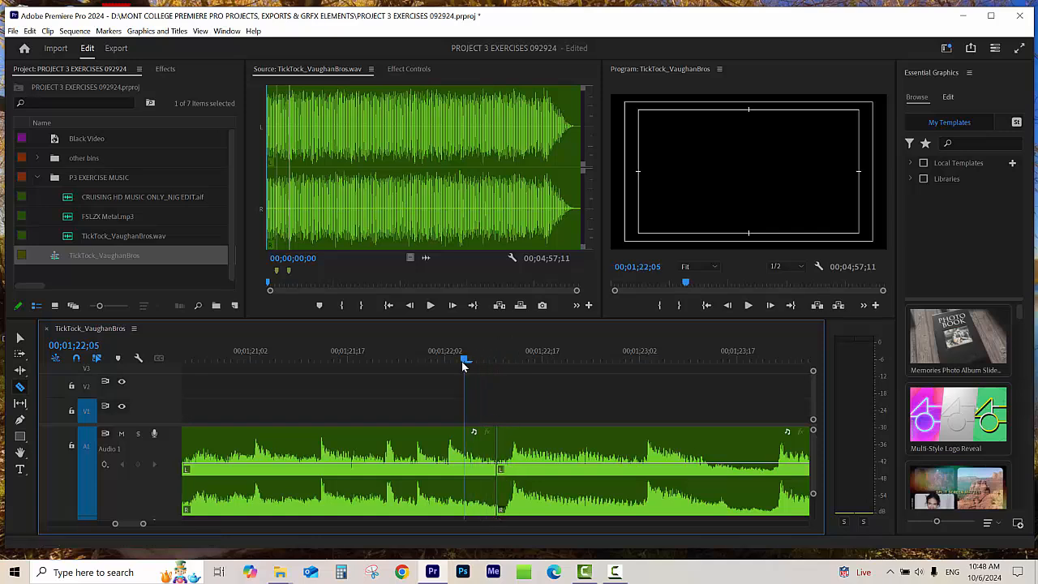
click(20, 339)
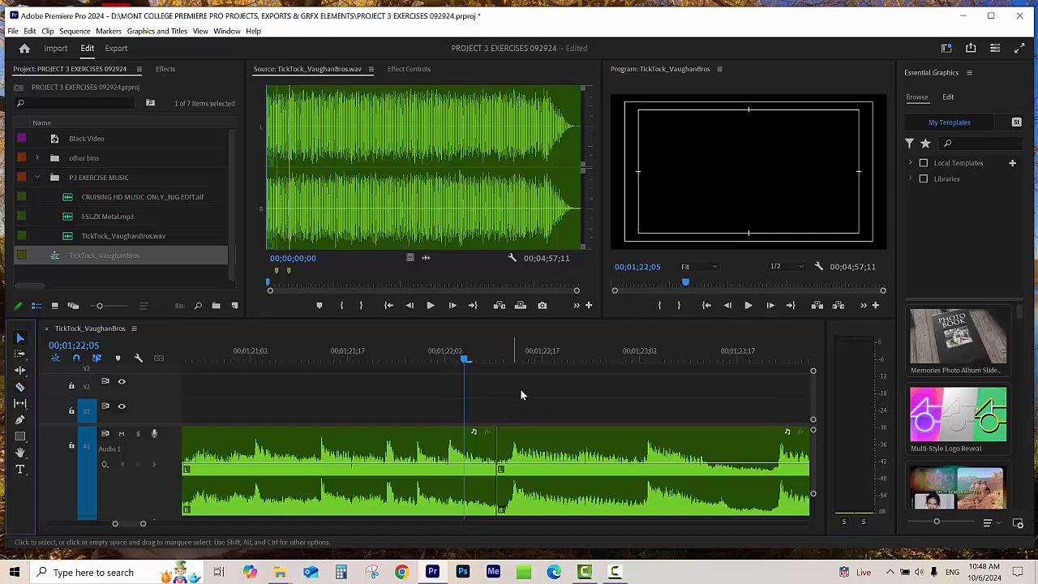
click(514, 439)
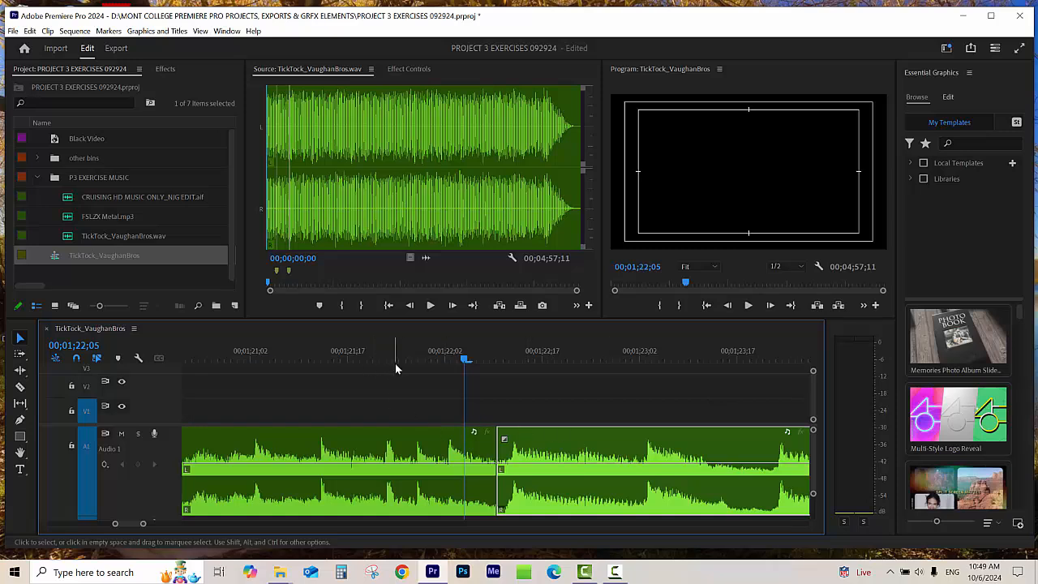
Step: Scrub forward to about 00;02;20;24, go back to about 00;02;16;26 and play the music to about 00;02;23;14
scroll(491, 377, down, 5)
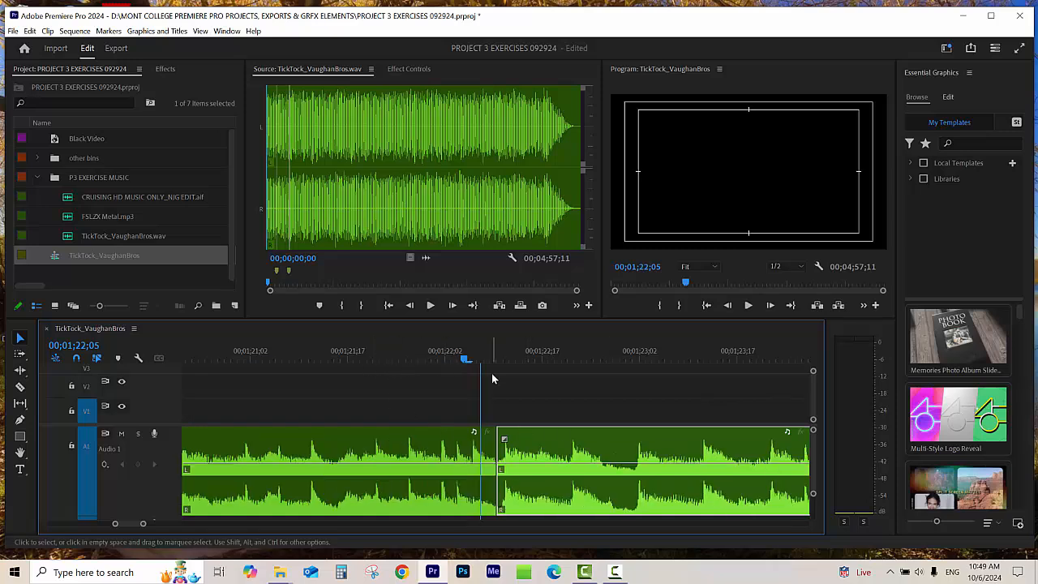
scroll(492, 377, down, 4)
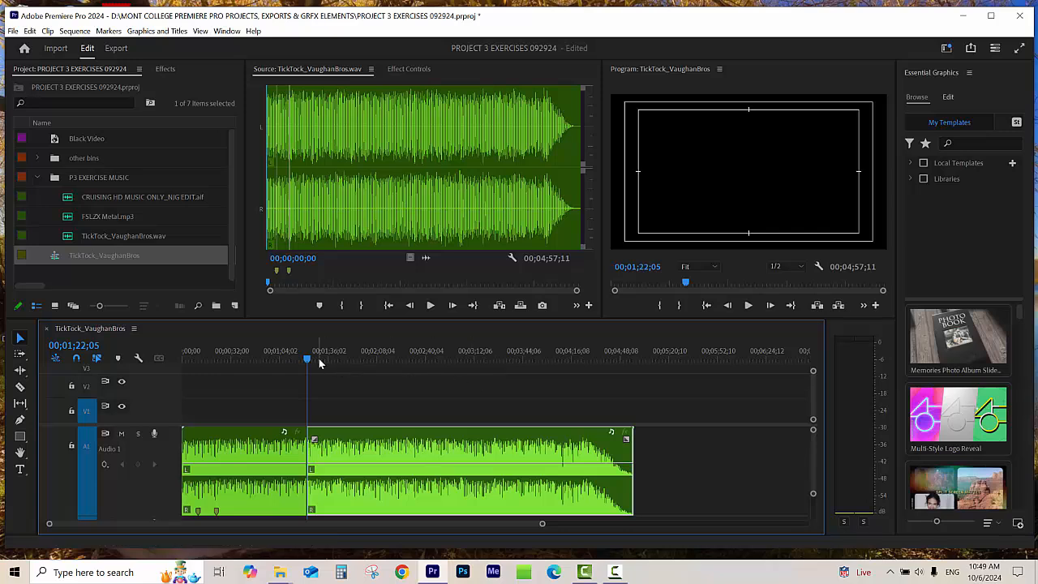
drag(308, 358, 397, 356)
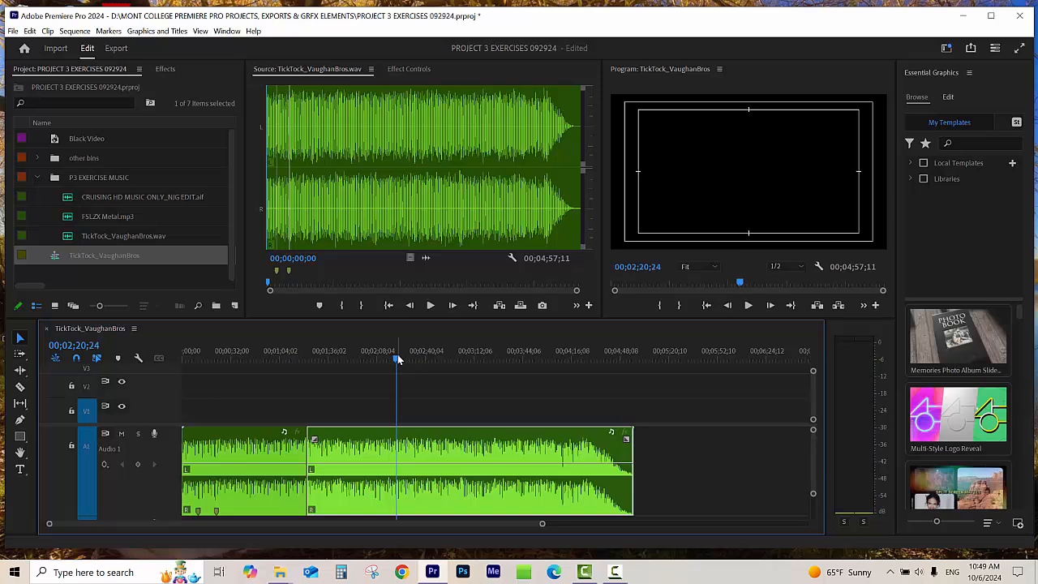
key(equal)
key(equal)
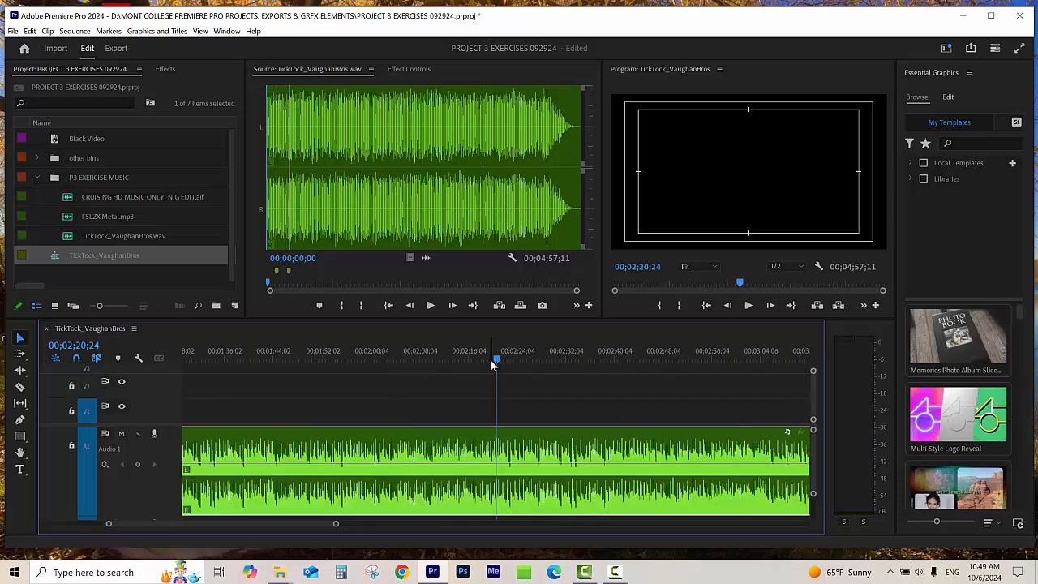
drag(491, 360, 484, 358)
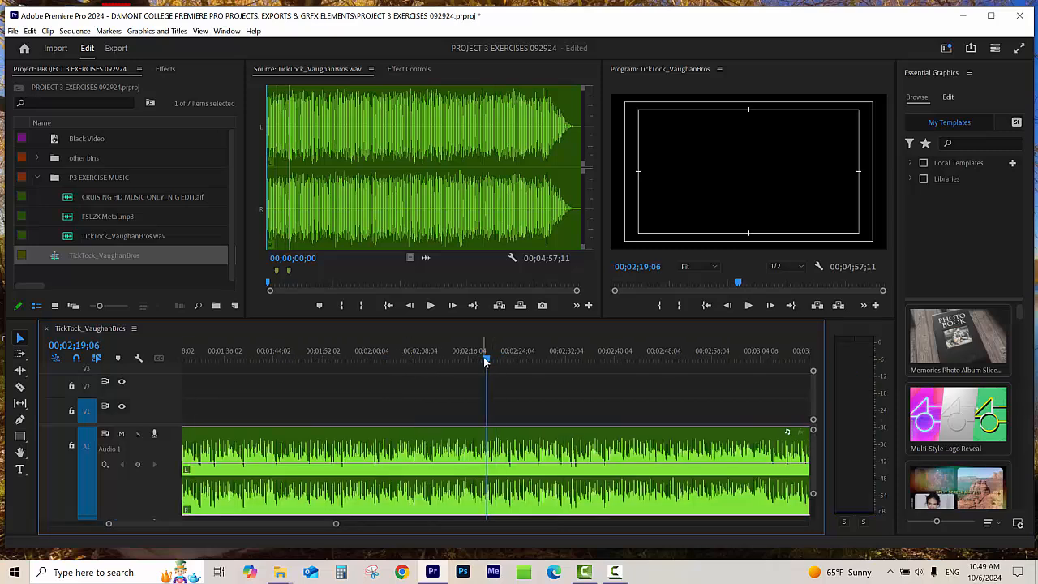
key(equal)
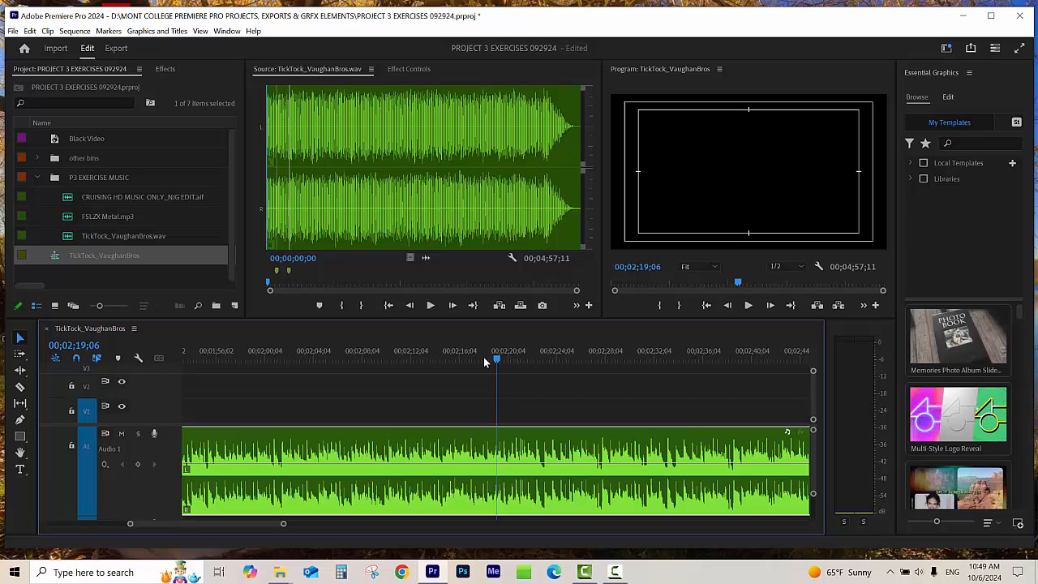
drag(483, 359, 469, 367)
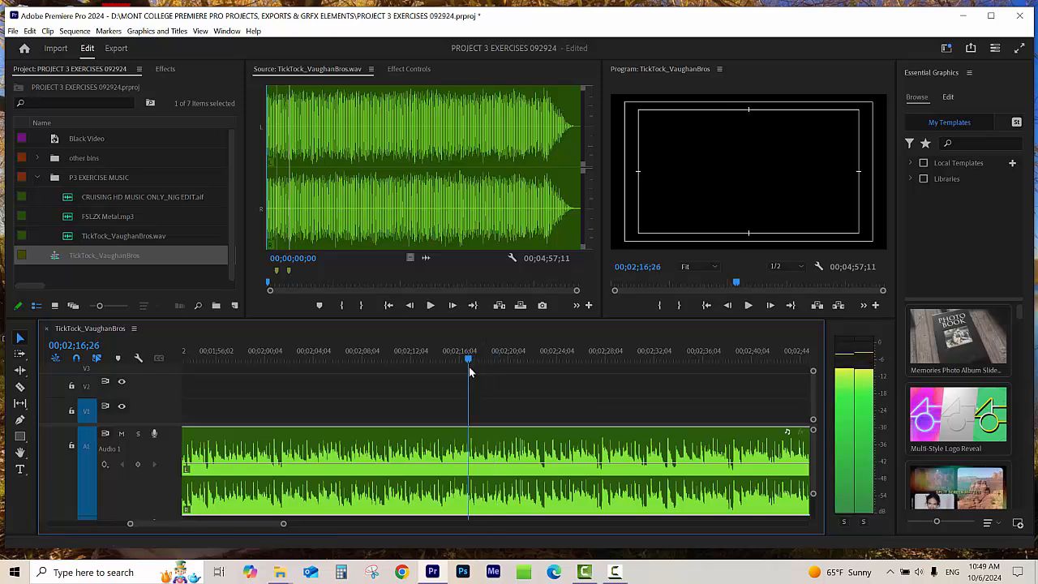
key(space)
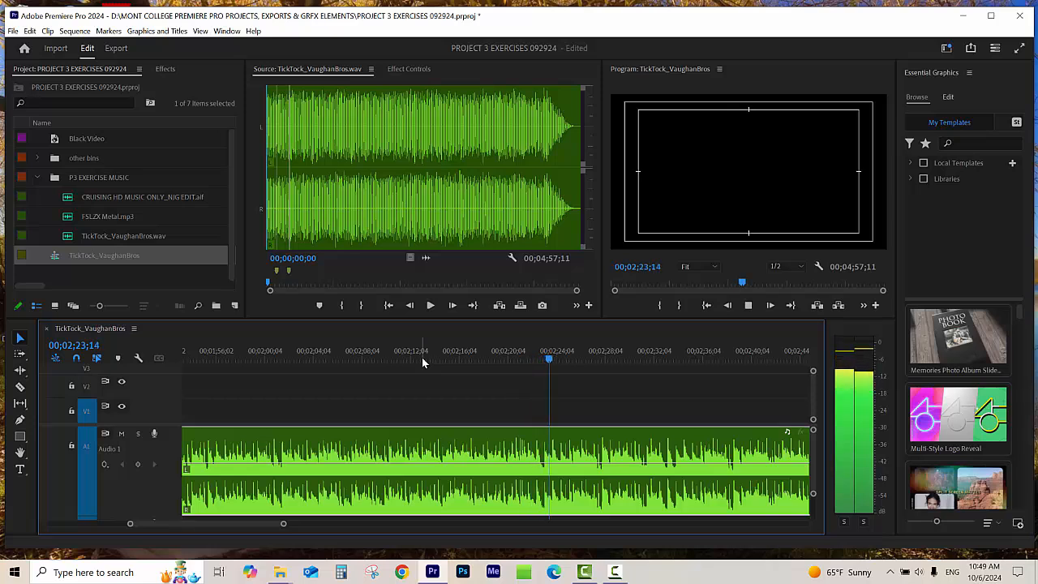
Step: Replay the music from about 00;02;19;18 and stop it at about 00;02;21;17
drag(533, 359, 501, 378)
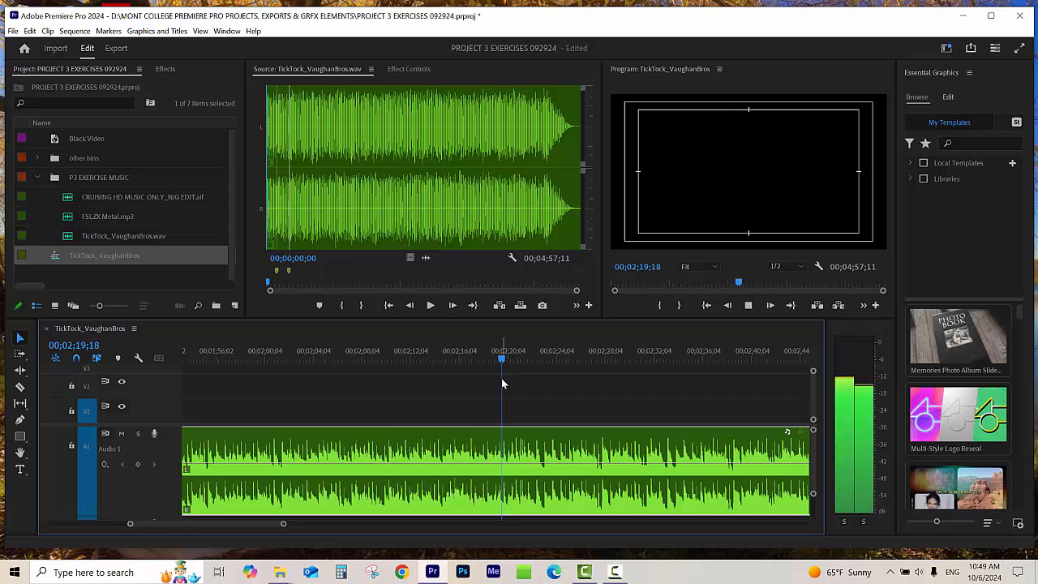
key(space)
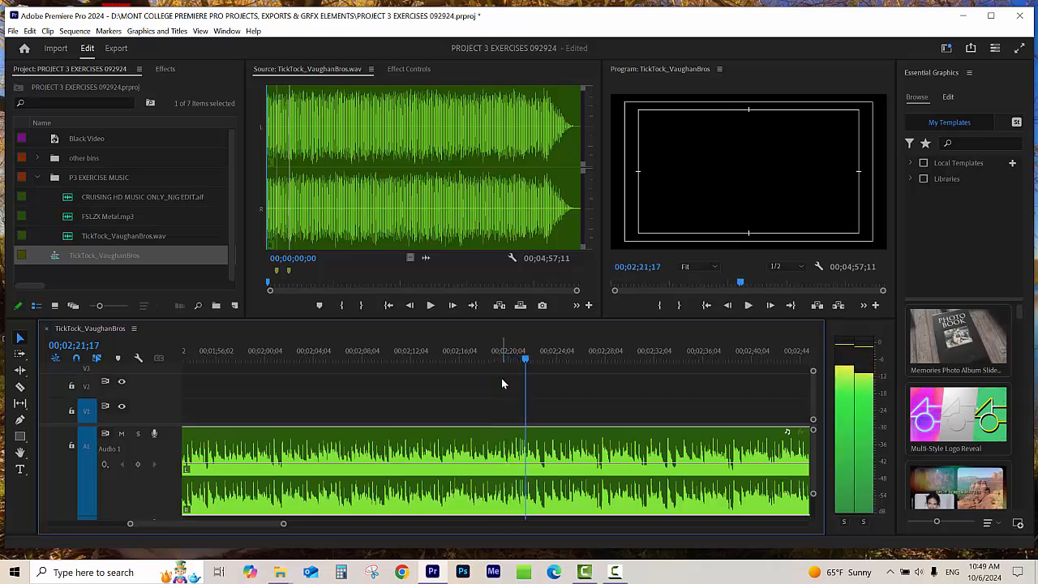
key(space)
Step: Examine the beats around 00;02;21;17 close up and play the music from shortly before 00;02;20;04 to about 00;02;21;26
key(equal)
key(equal)
key(equal)
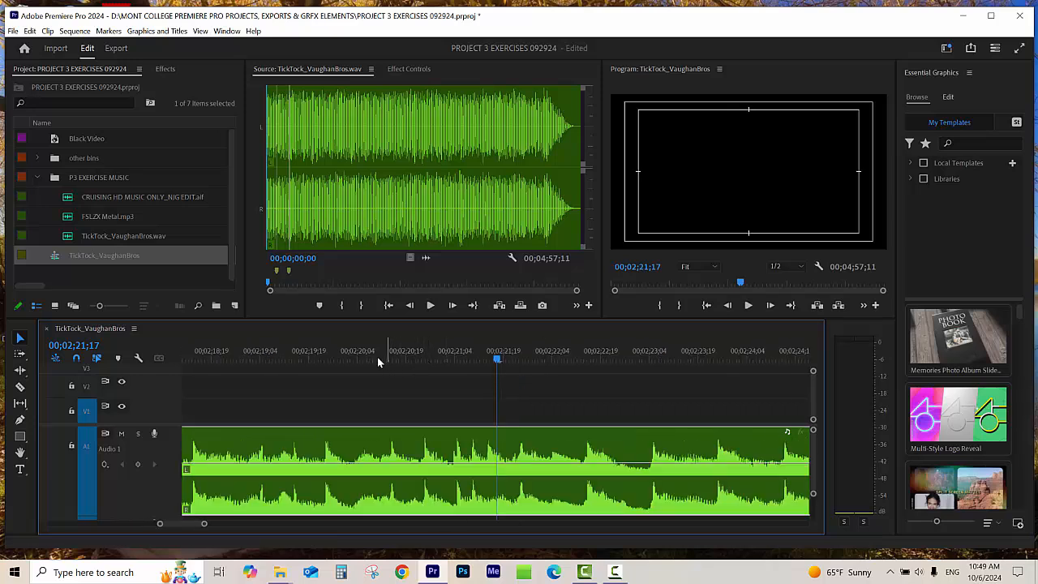
drag(377, 357, 319, 365)
key(space)
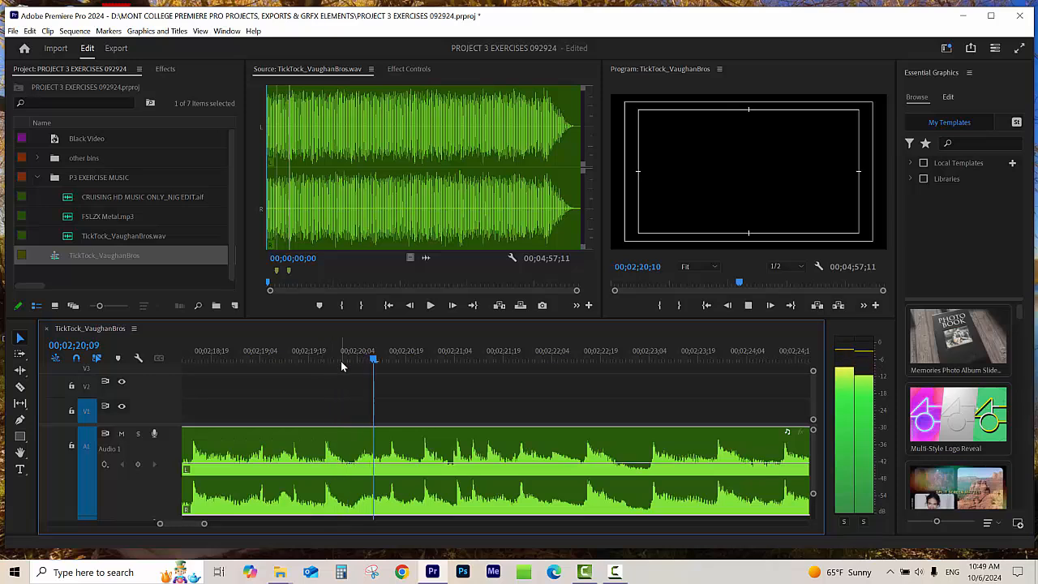
key(space)
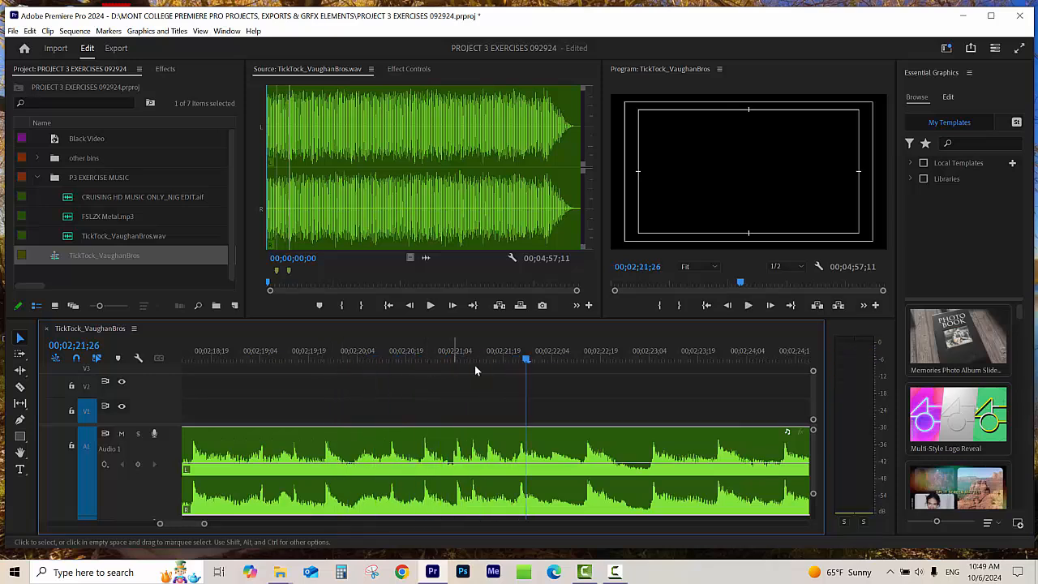
Step: Place the playhead before the beat at 00;02;21;21, split the music clip there with the Razor tool, and return to the Selection tool
mouse_move(509, 360)
mouse_down()
mouse_move(531, 367)
mouse_move(510, 370)
mouse_up()
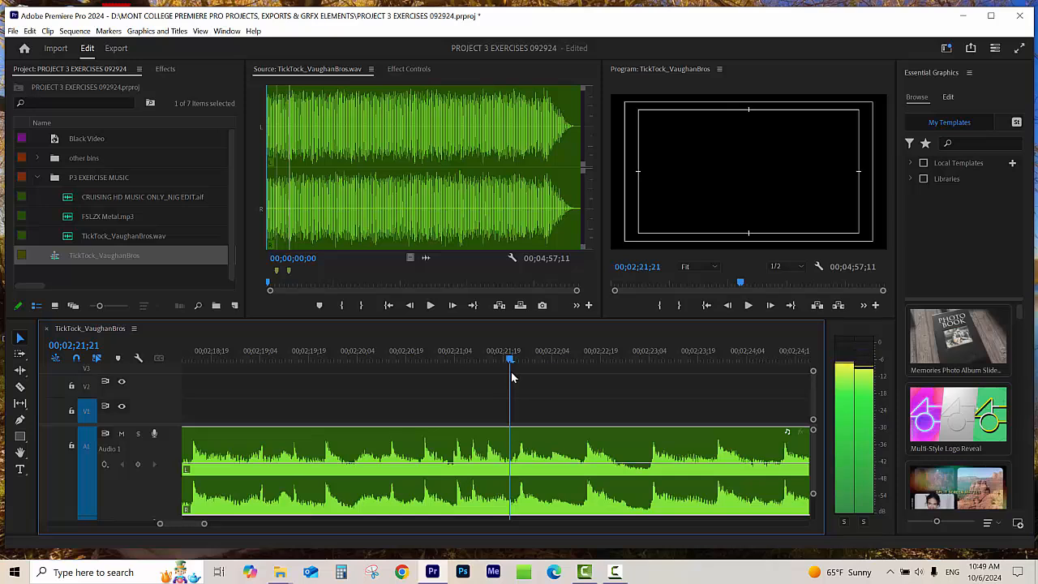
key(=)
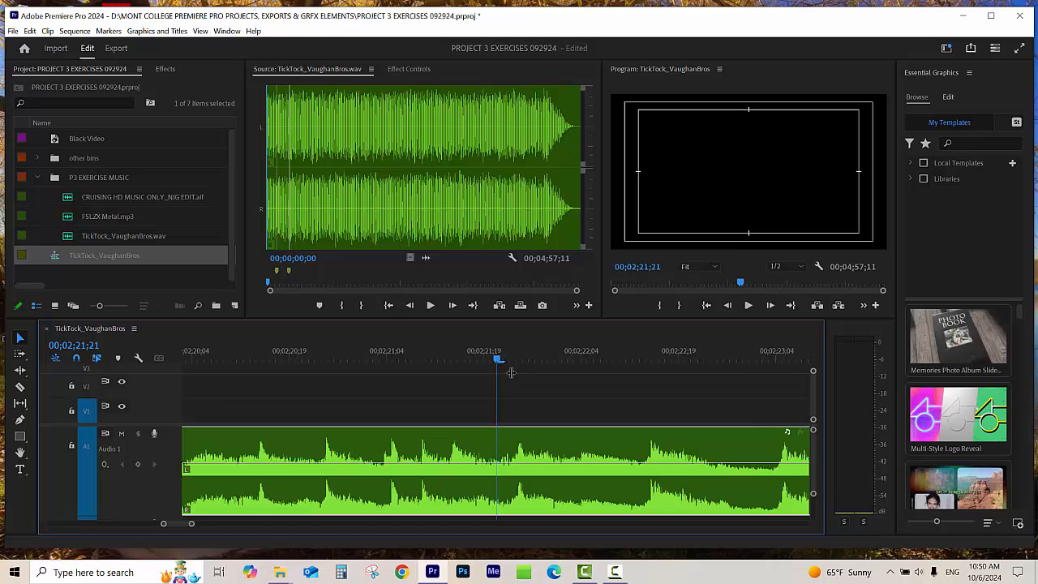
click(20, 386)
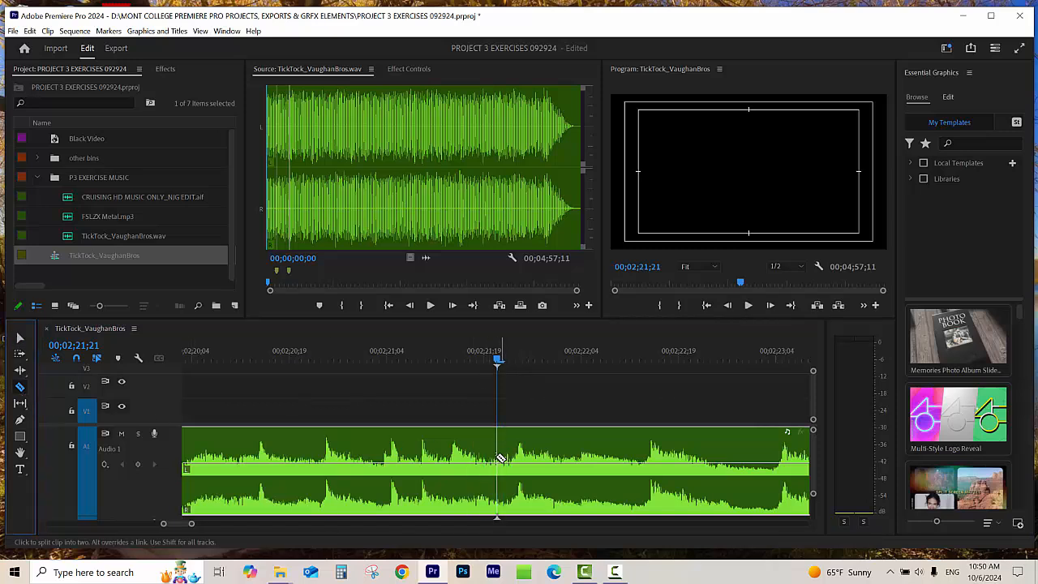
click(500, 458)
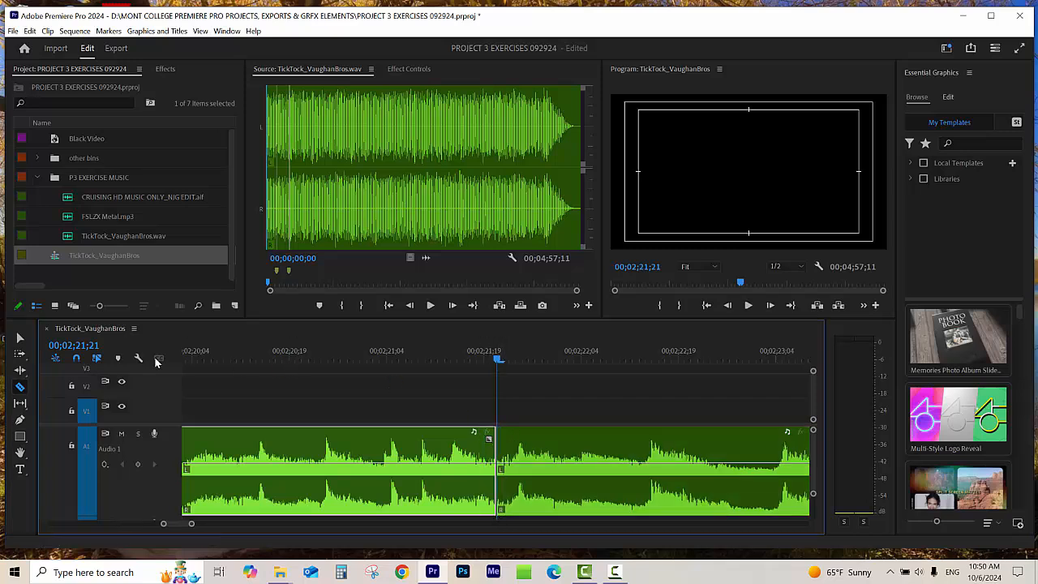
click(20, 337)
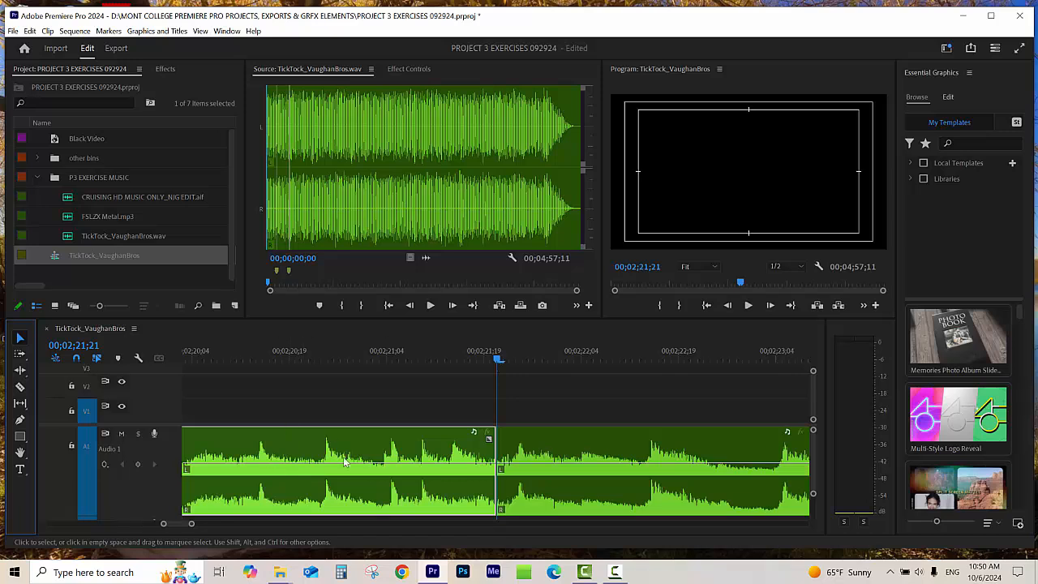
Step: Place the playhead at about 00;02;20;24 and select the middle, last and first music segments in turn to check the two cuts
click(320, 359)
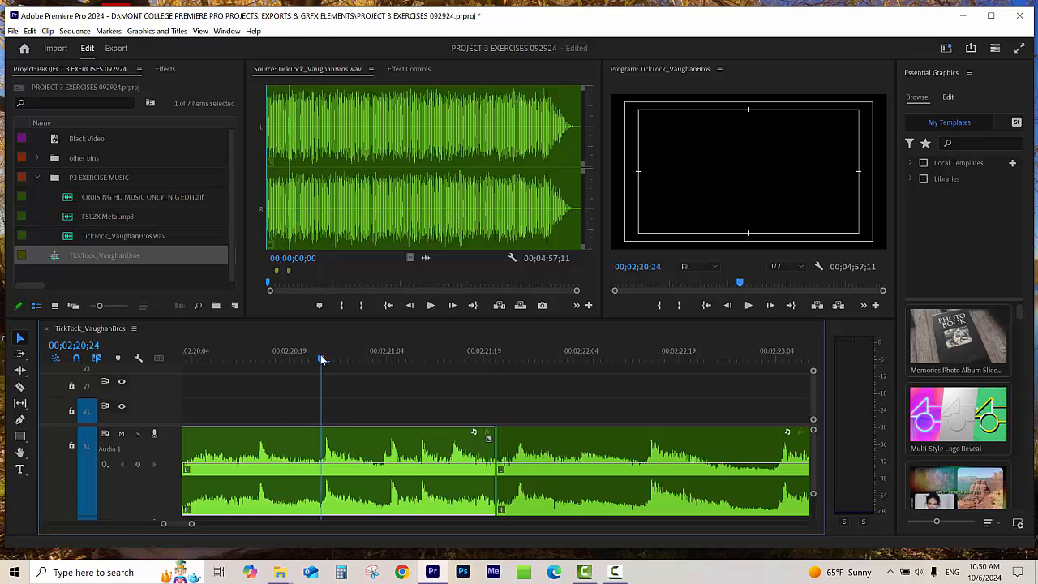
key(minus)
key(minus)
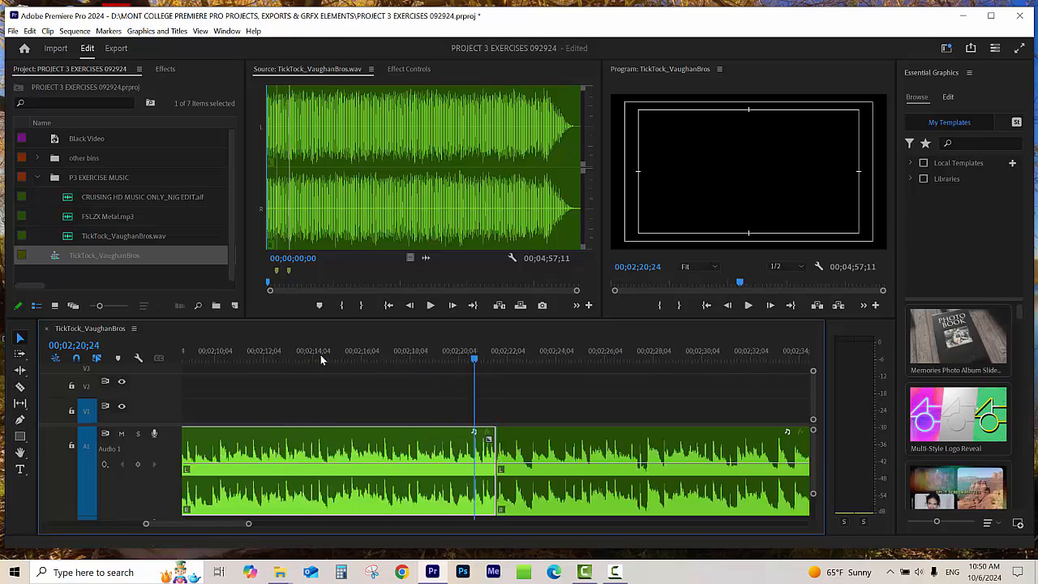
key(minus)
key(minus)
key(minus)
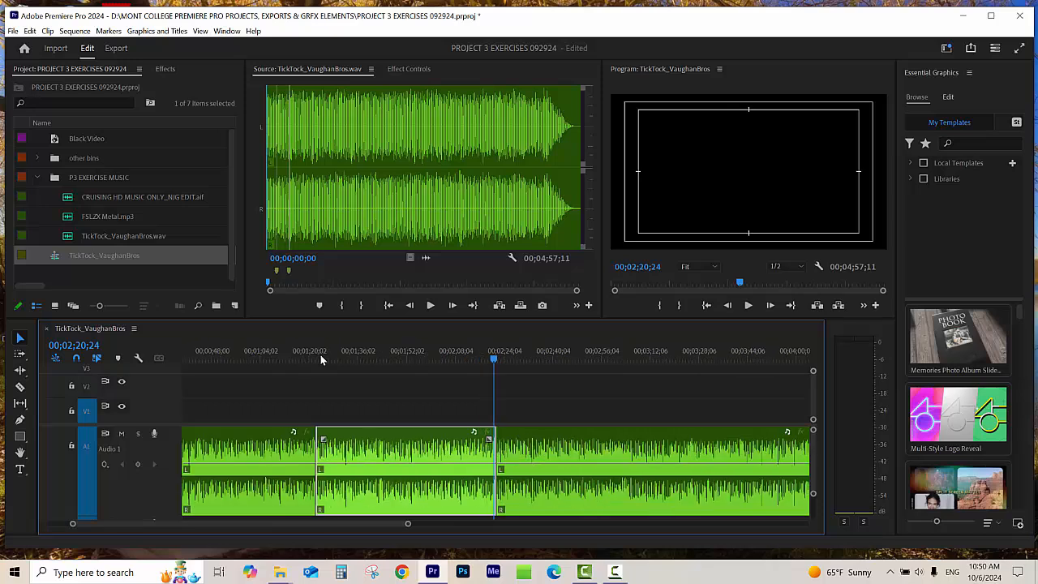
scroll(325, 361, up, 1)
click(412, 412)
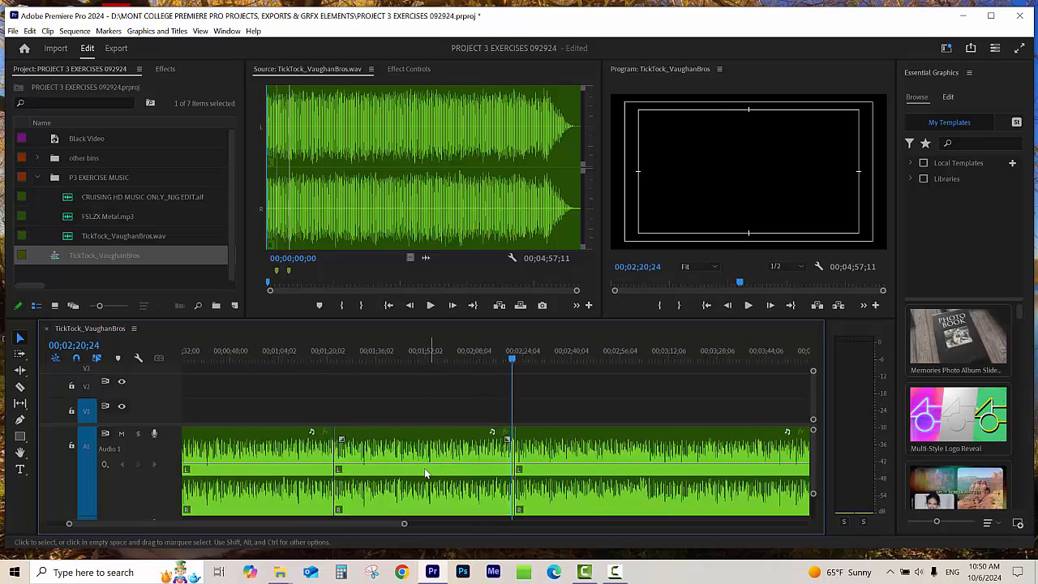
click(424, 468)
click(567, 447)
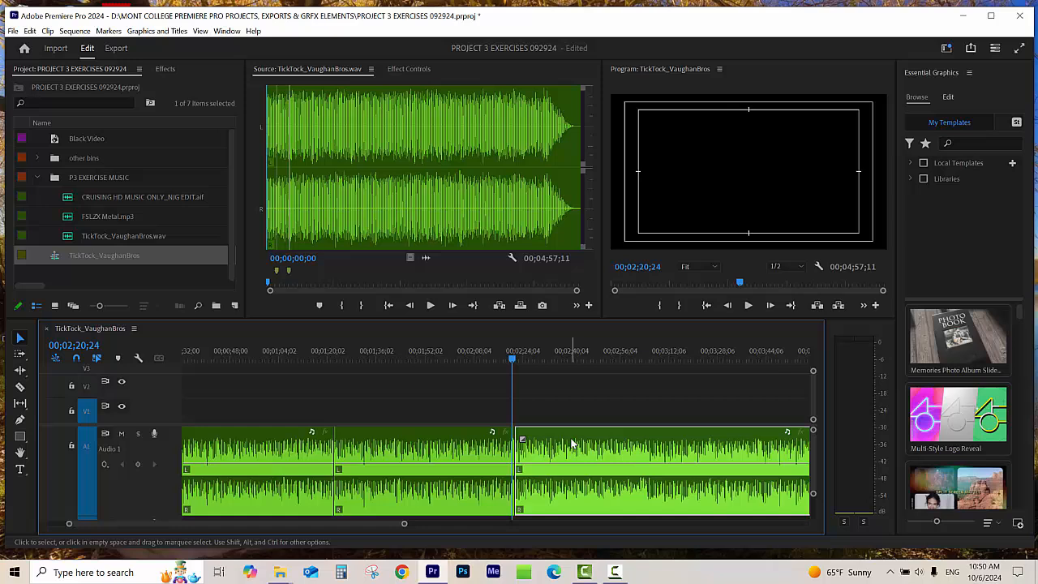
click(218, 455)
Step: Move the middle music segment beyond the end of the last segment on A1, leaving a gap and ending at about 00;06;35;09
click(395, 445)
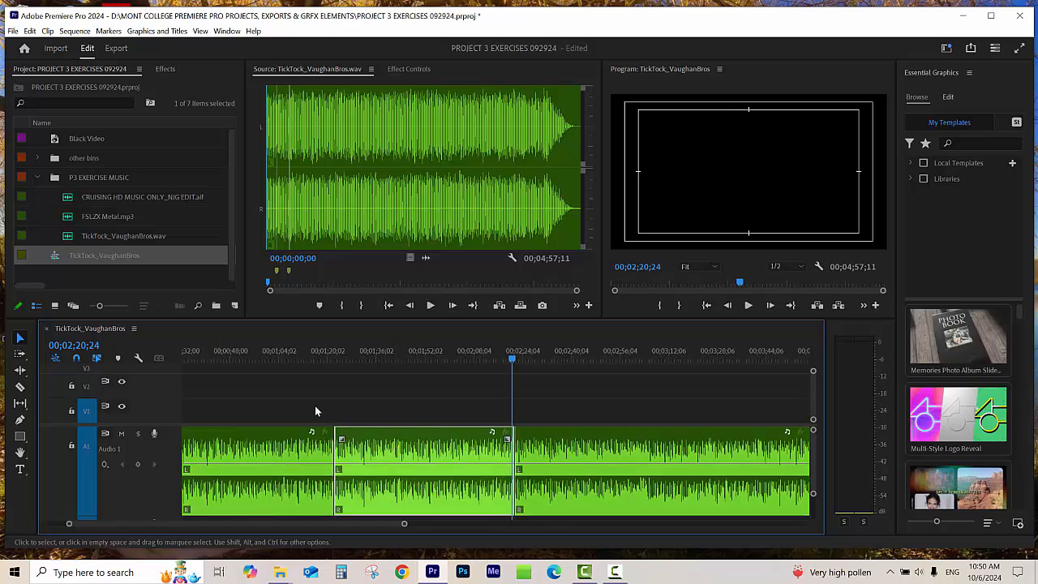
key(minus)
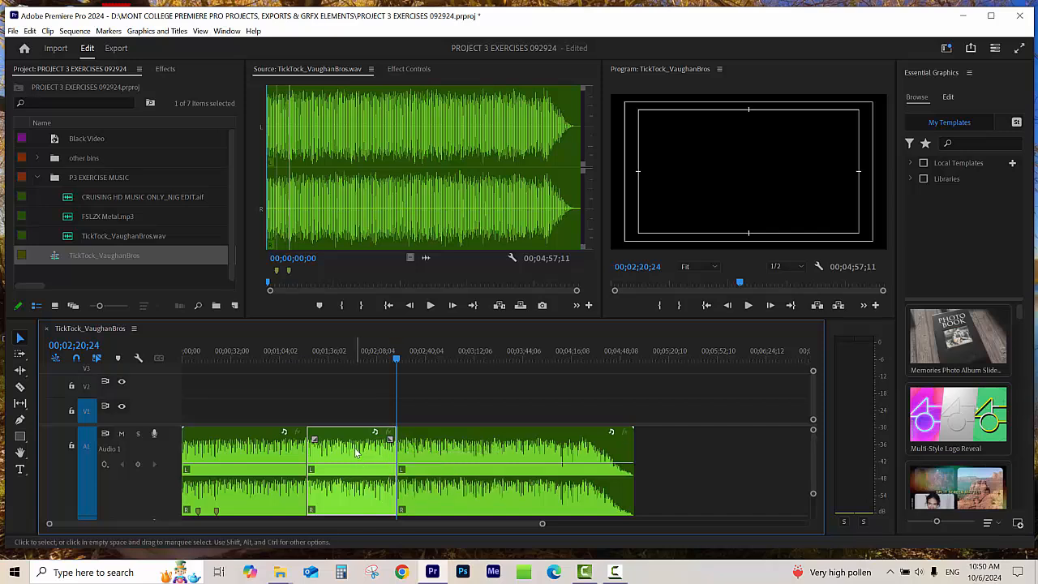
drag(397, 446, 785, 456)
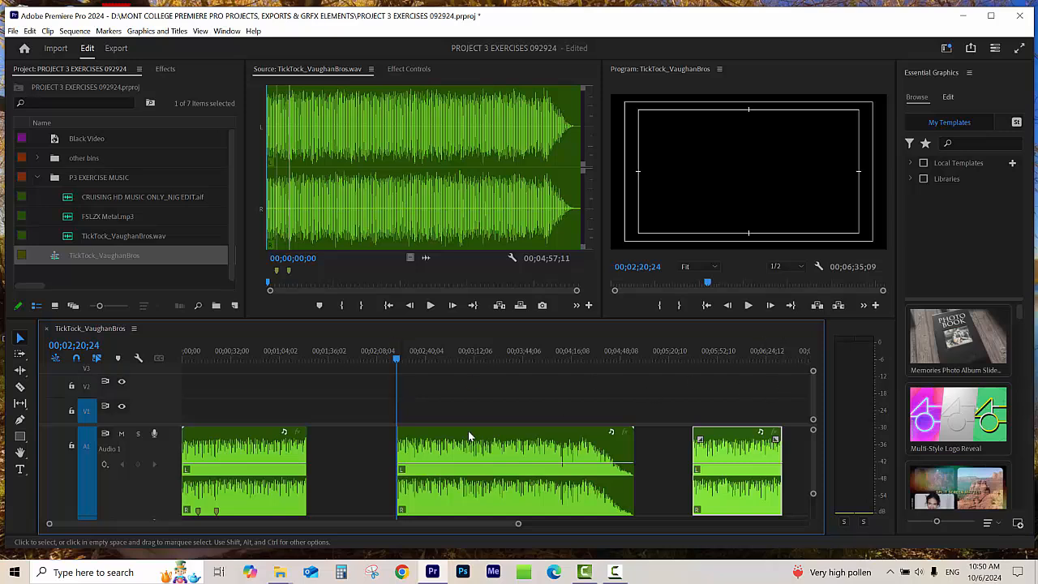
Step: Reduce the audio track heights to reveal A2 and move the long ending segment onto A2, starting where the first A1 segment ends
drag(813, 431, 813, 417)
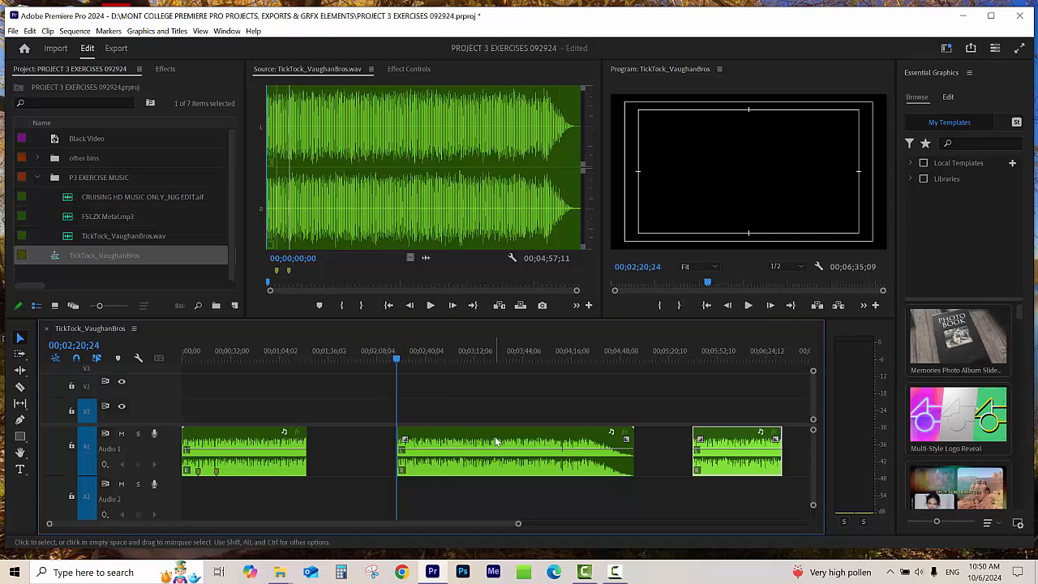
drag(495, 437, 394, 450)
drag(415, 455, 415, 492)
Step: Place the playhead exactly on the join between the first A1 segment and the A2 segment, at 00;01;22;10
click(293, 357)
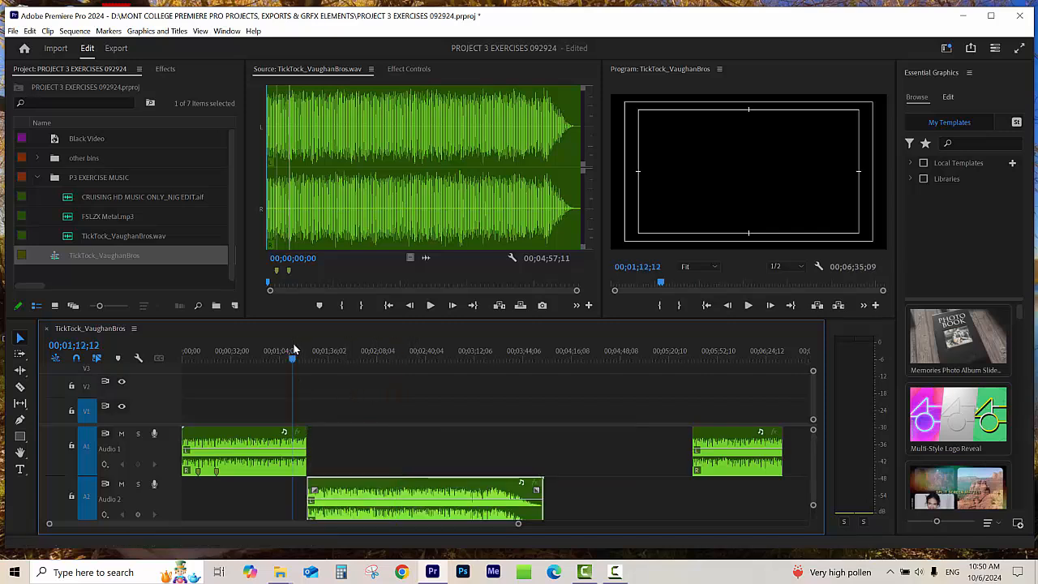
key(=)
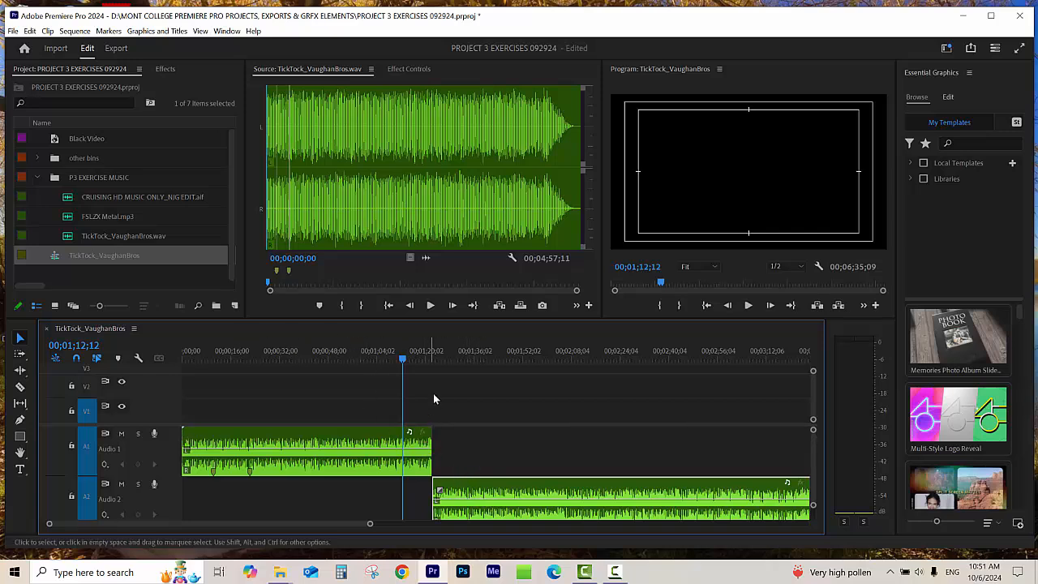
drag(414, 358, 431, 362)
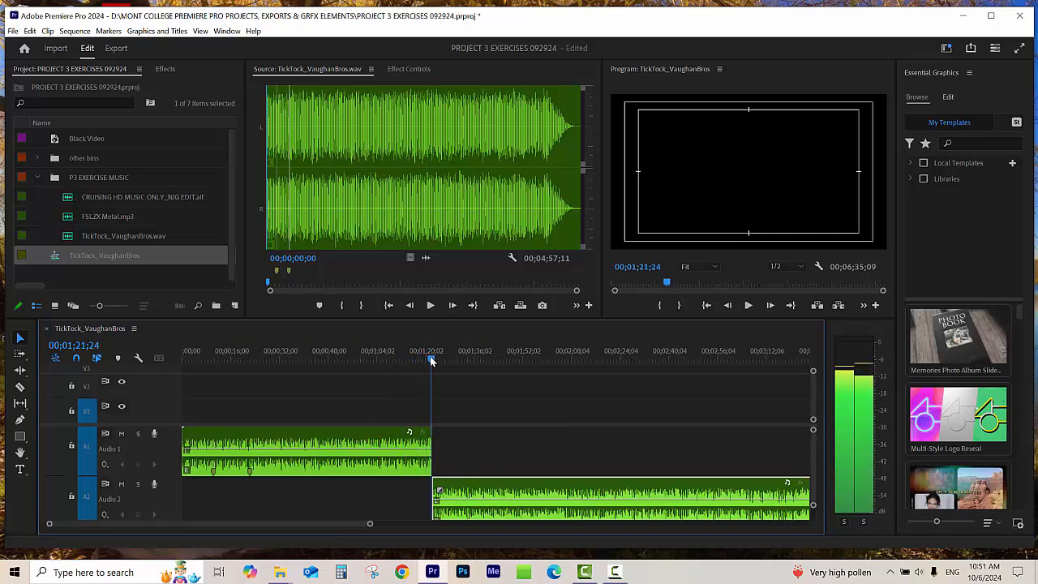
key(=)
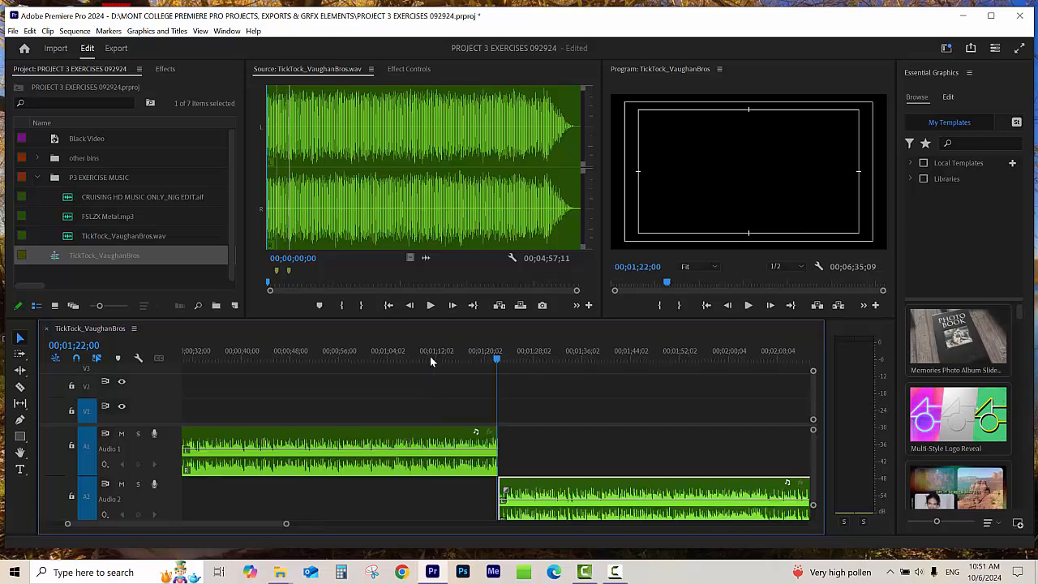
key(=)
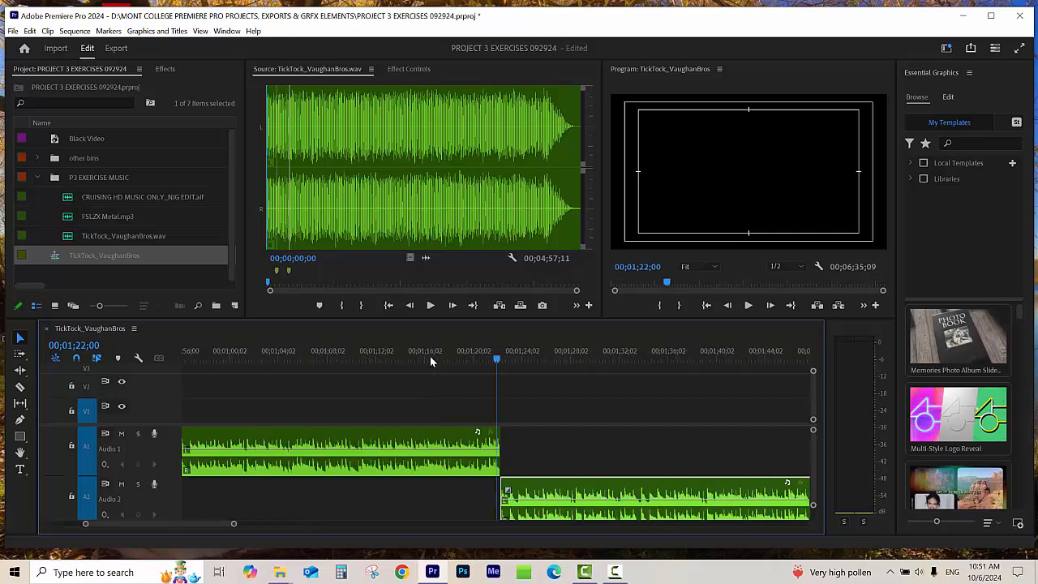
key(=)
key(=)
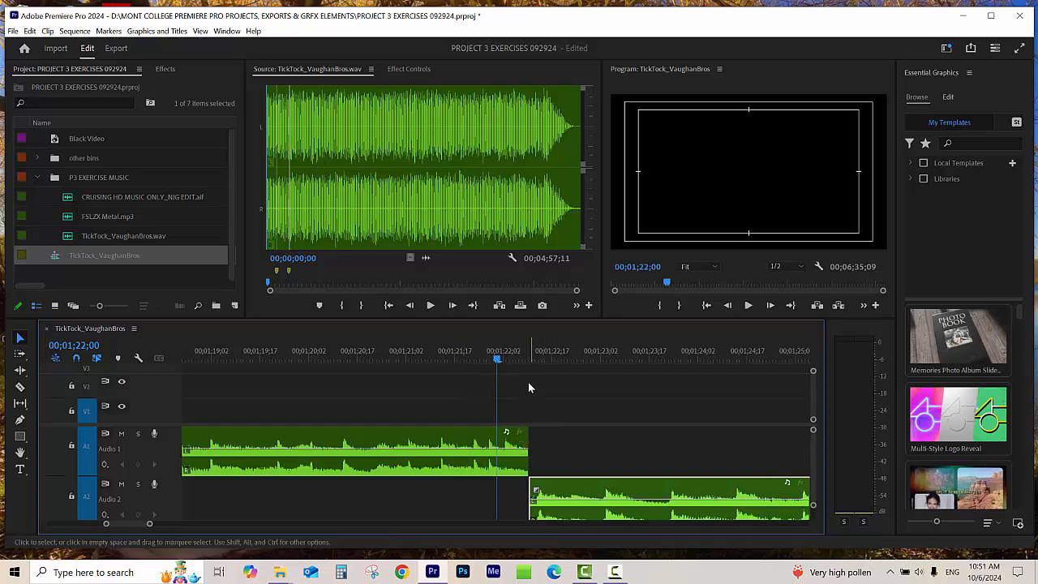
click(529, 360)
key(=)
key(=)
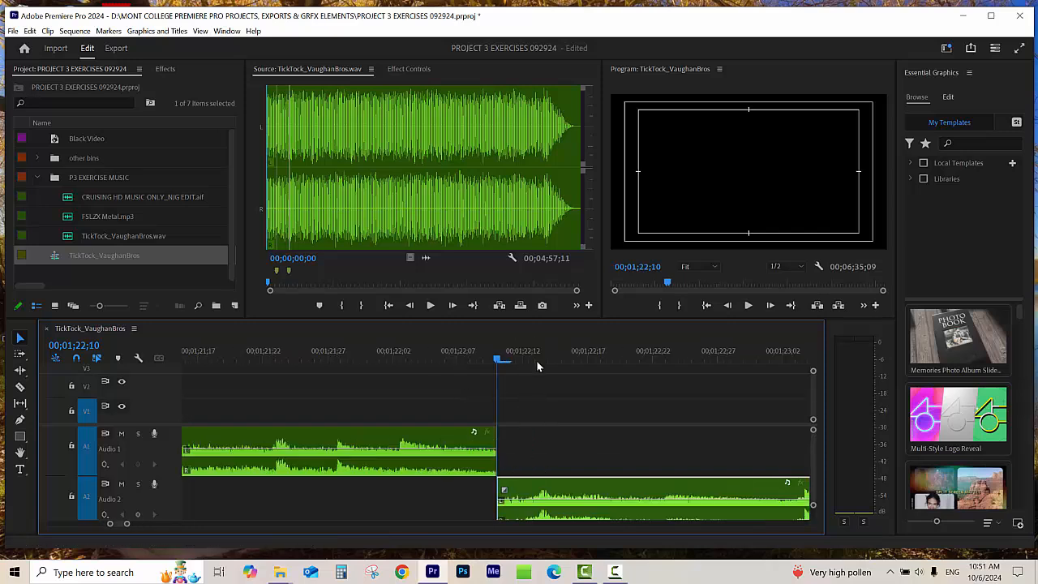
Step: Extend the first A1 segment's end and the A2 segment's start by about 10 frames each so they overlap around the playhead
drag(489, 438, 625, 466)
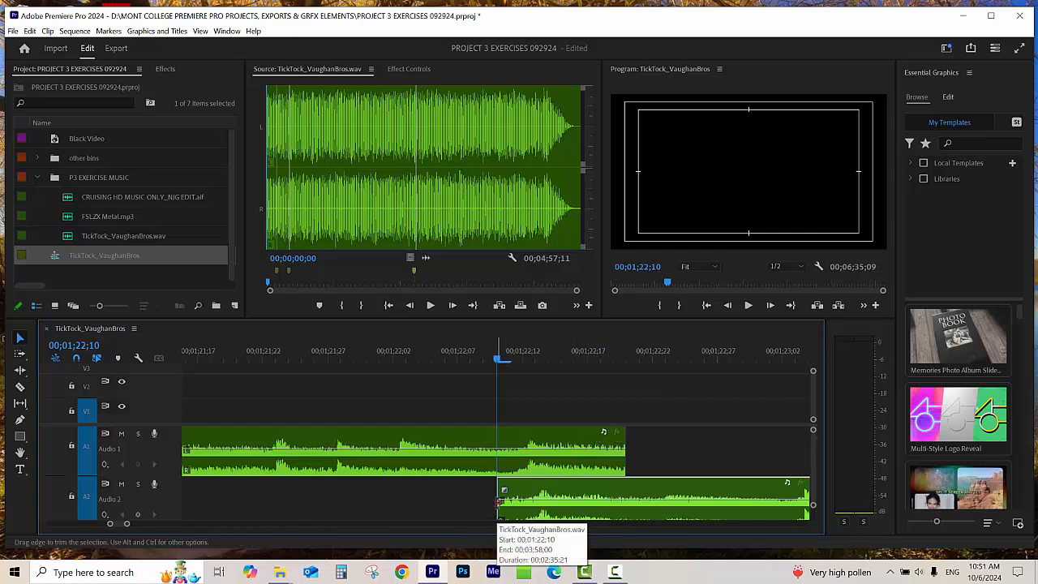
drag(498, 501, 372, 519)
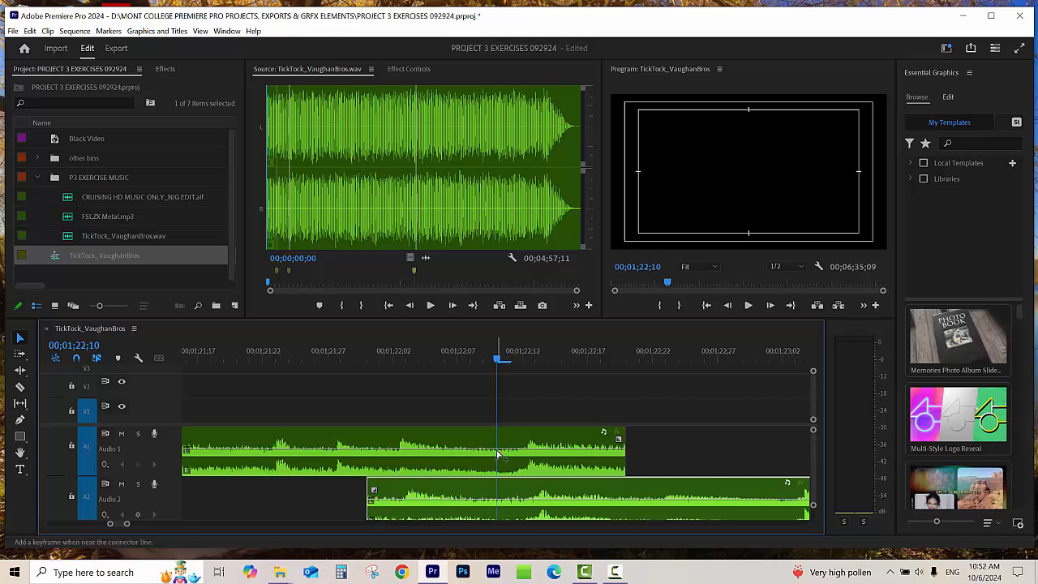
Step: Fade out the first A1 segment with volume keyframes at 00;01;22;10 and at its end, lowering the end keyframe to the bottom
ctrl+click(498, 454)
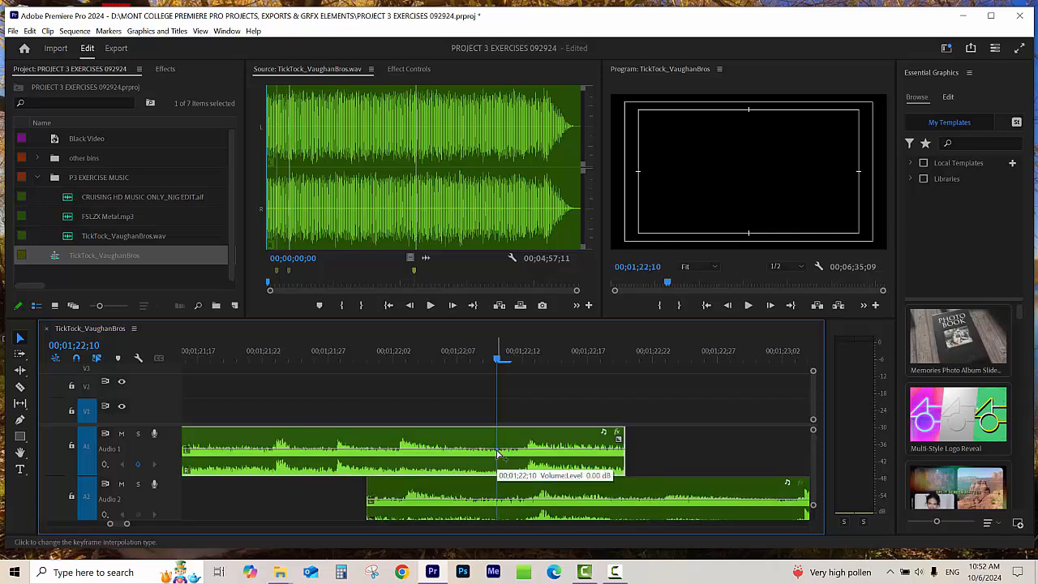
ctrl+click(614, 454)
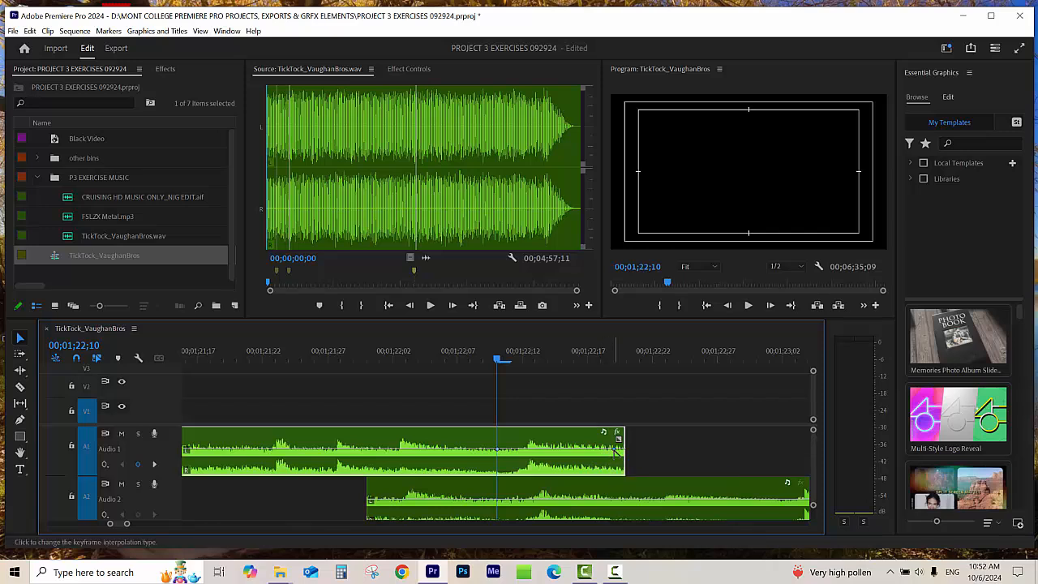
drag(614, 453, 622, 469)
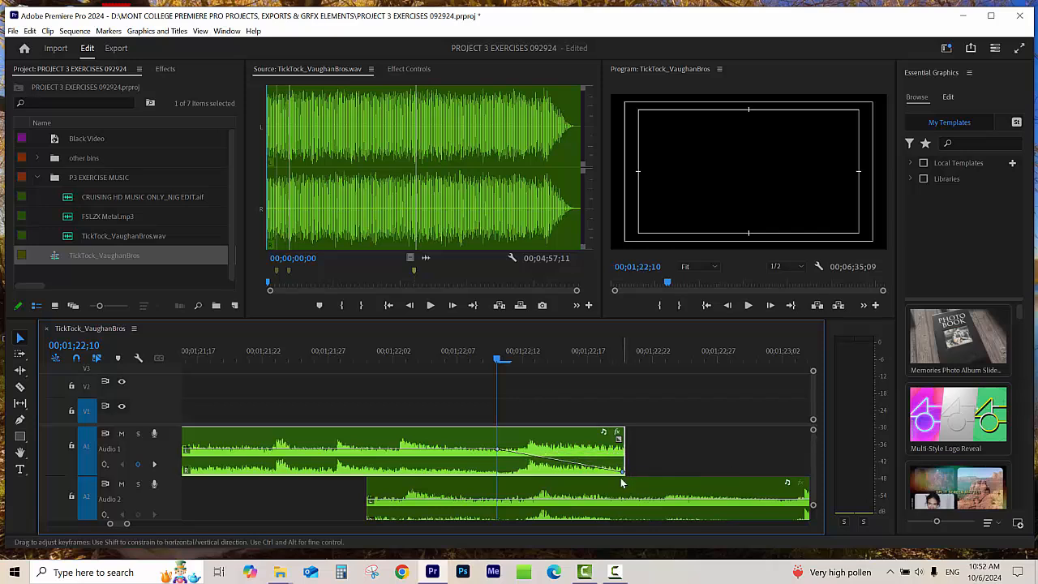
Step: Fade in the A2 segment with volume keyframes at its start and at 00;01;22;10, lowering the start keyframe to the bottom
click(498, 503)
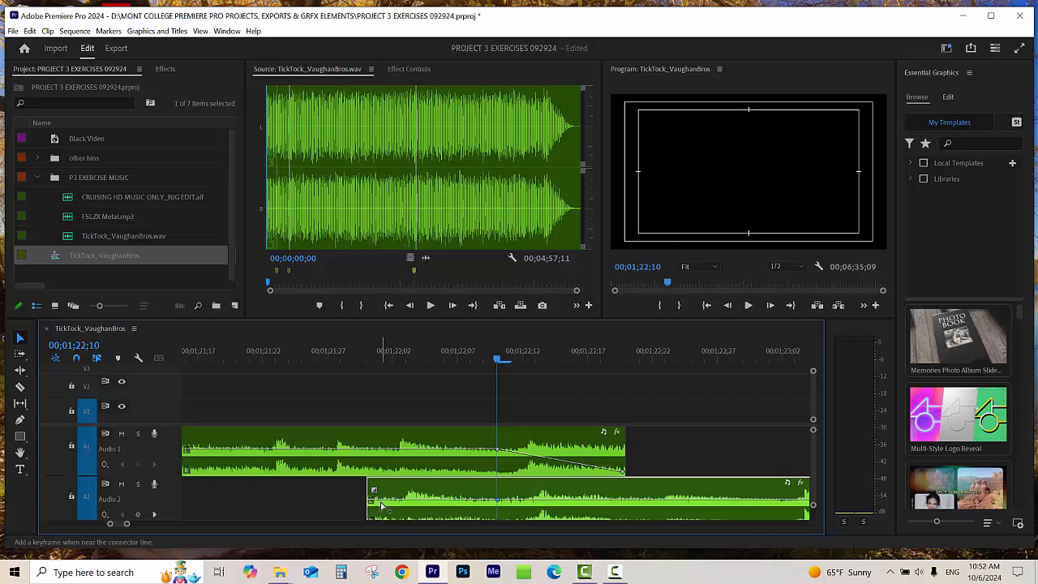
drag(381, 502, 370, 519)
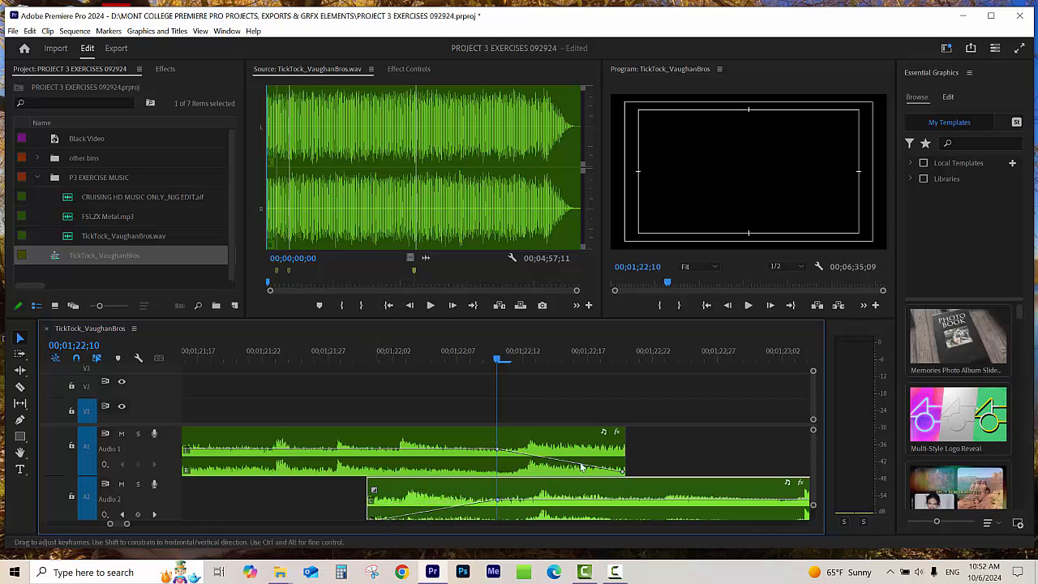
drag(165, 424, 167, 414)
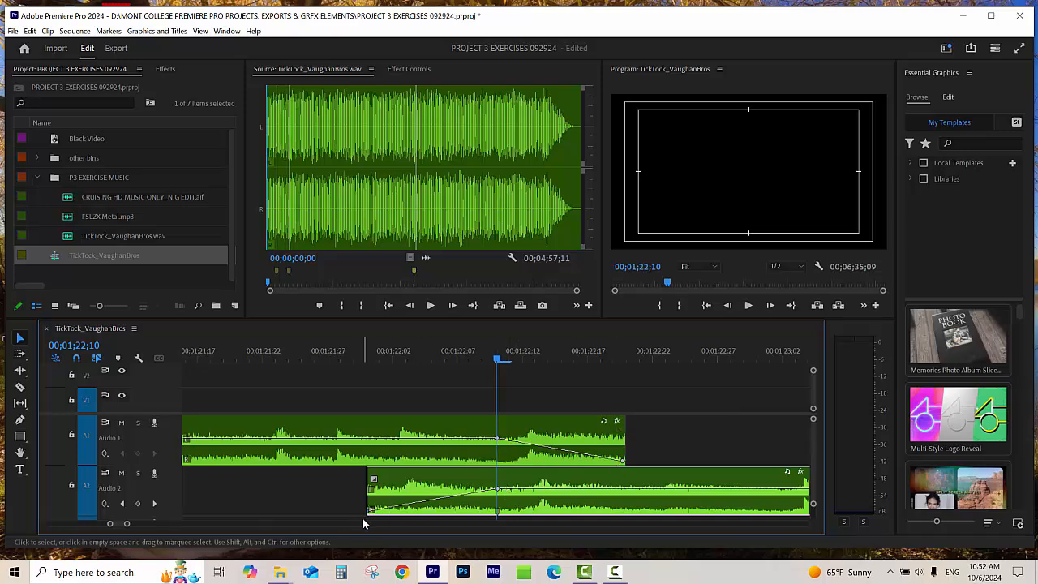
Step: Play the music across the A1–A2 crossfade, starting from about 00;01;18;02
click(326, 355)
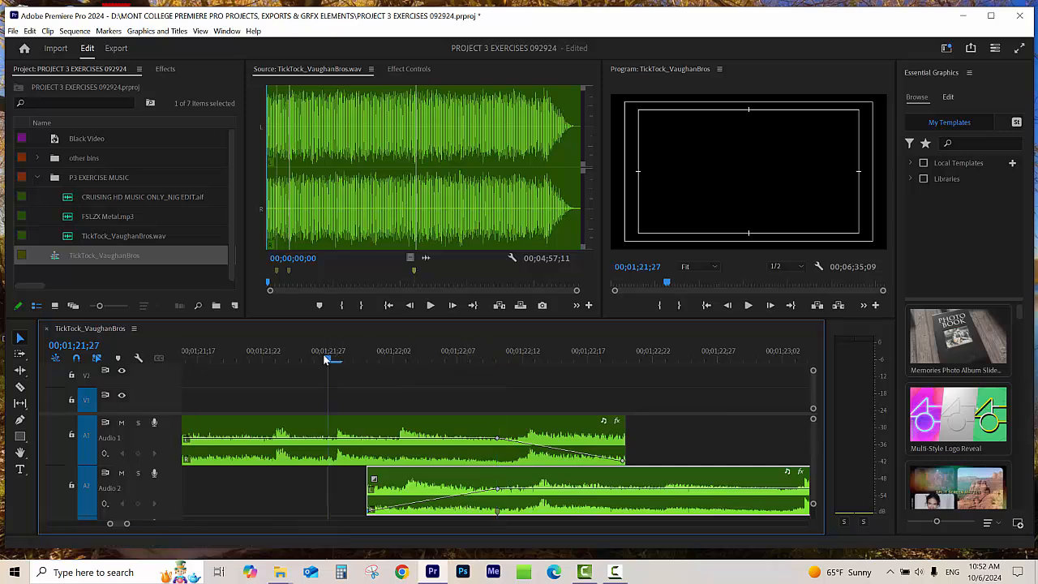
key(minus)
key(minus)
key(minus)
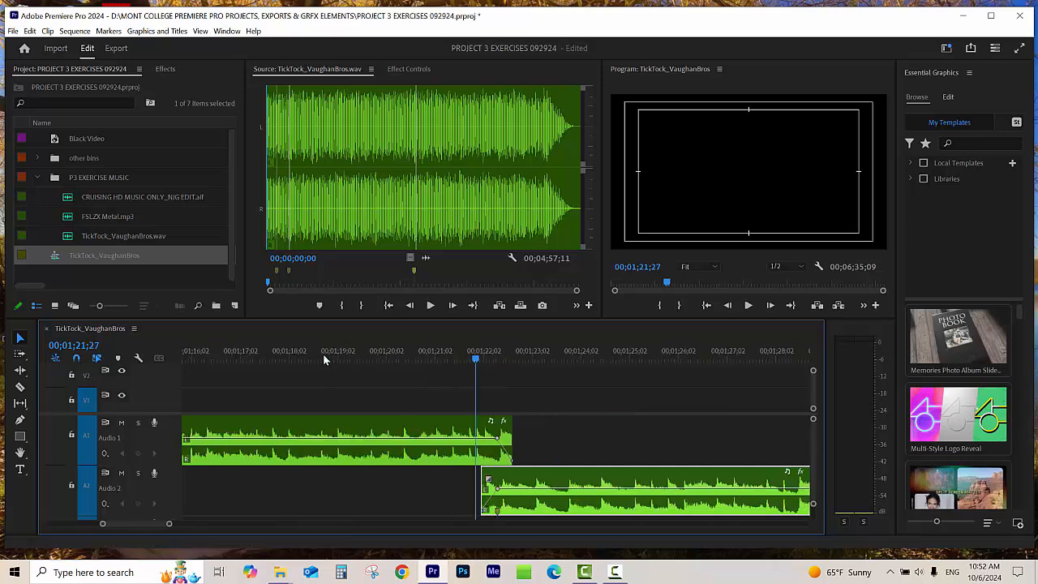
drag(424, 356, 294, 376)
key(space)
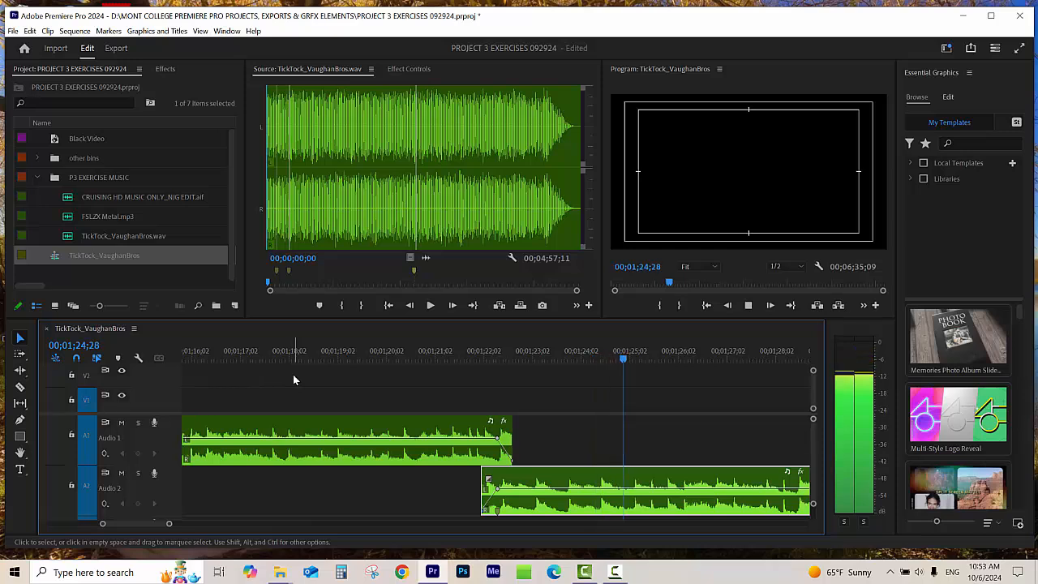
Step: Scrub back through the overlap close up, from 00;01;23;01 to 00;01;21;11, to check that the beats on both tracks line up
click(531, 358)
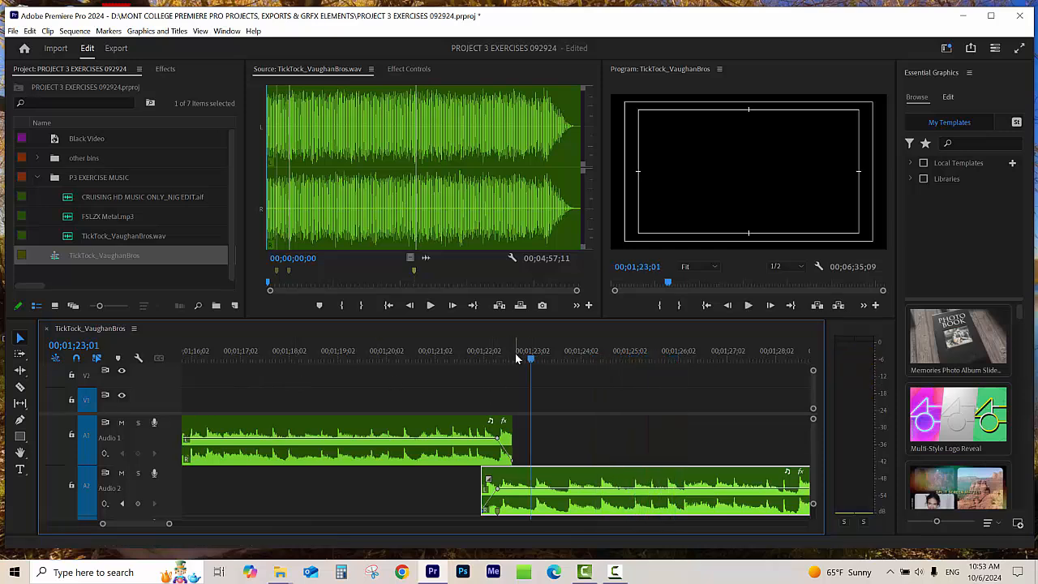
drag(517, 359, 509, 362)
key(equal)
key(equal)
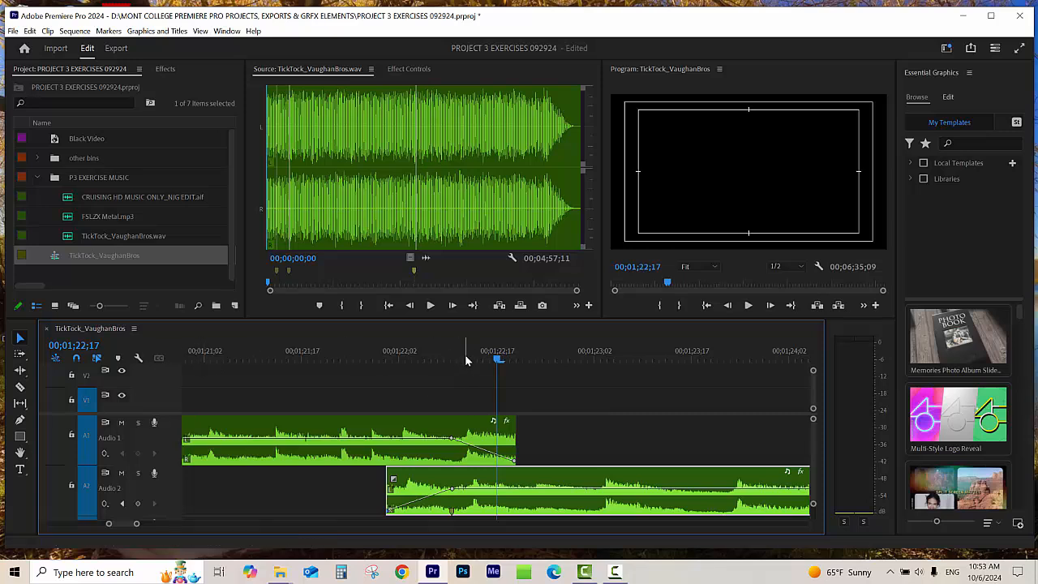
drag(465, 355, 453, 363)
drag(452, 359, 266, 378)
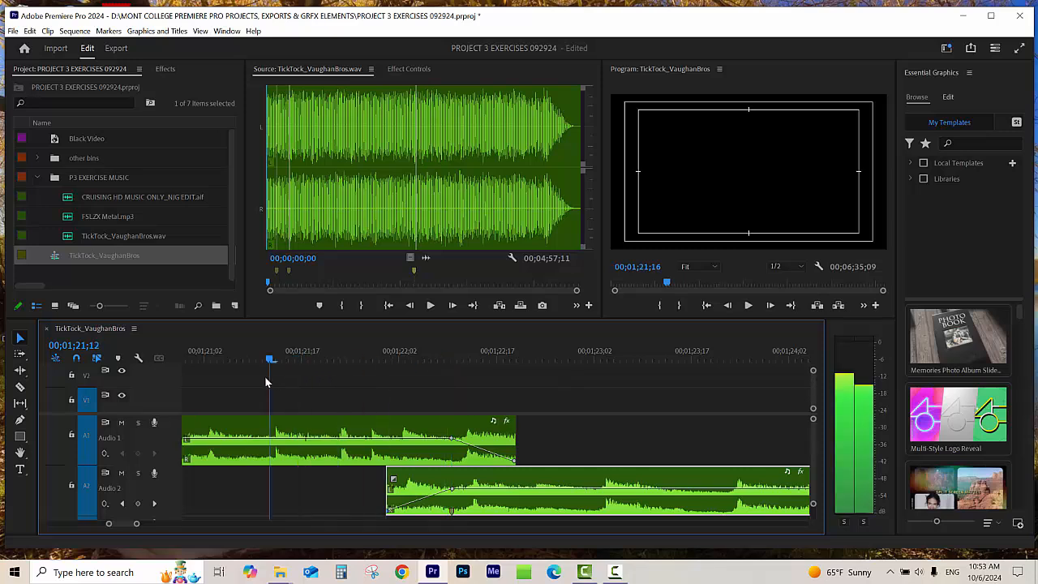
key(minus)
key(minus)
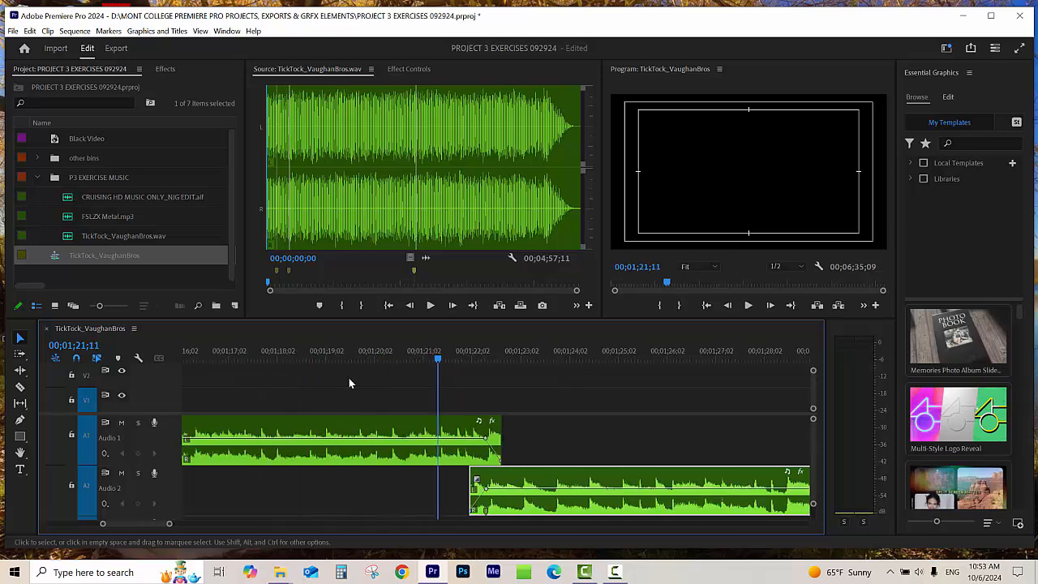
Step: Replay the crossfade from 00;01;20;08 to 00;01;24;27
click(385, 361)
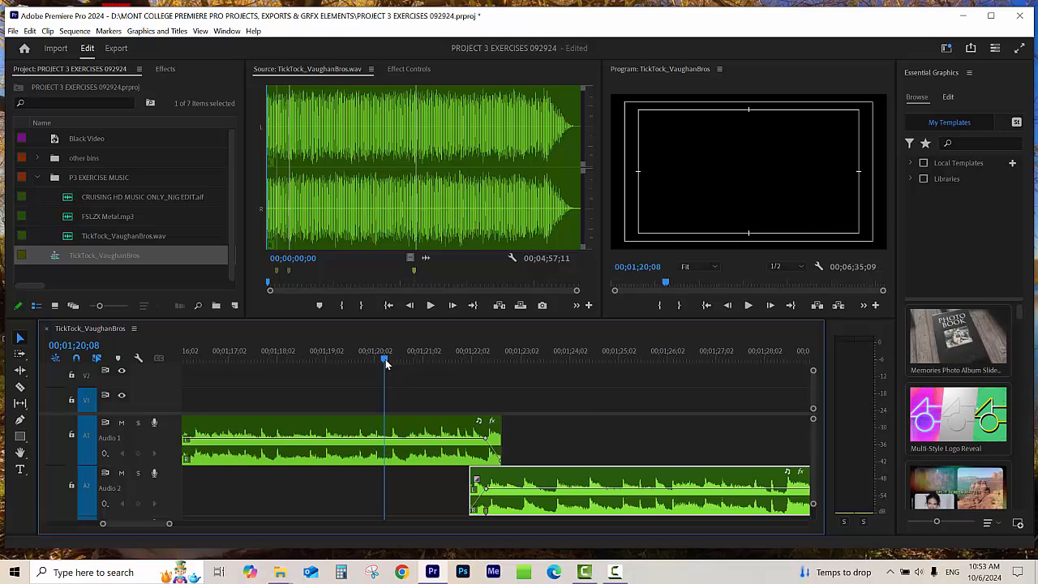
key(space)
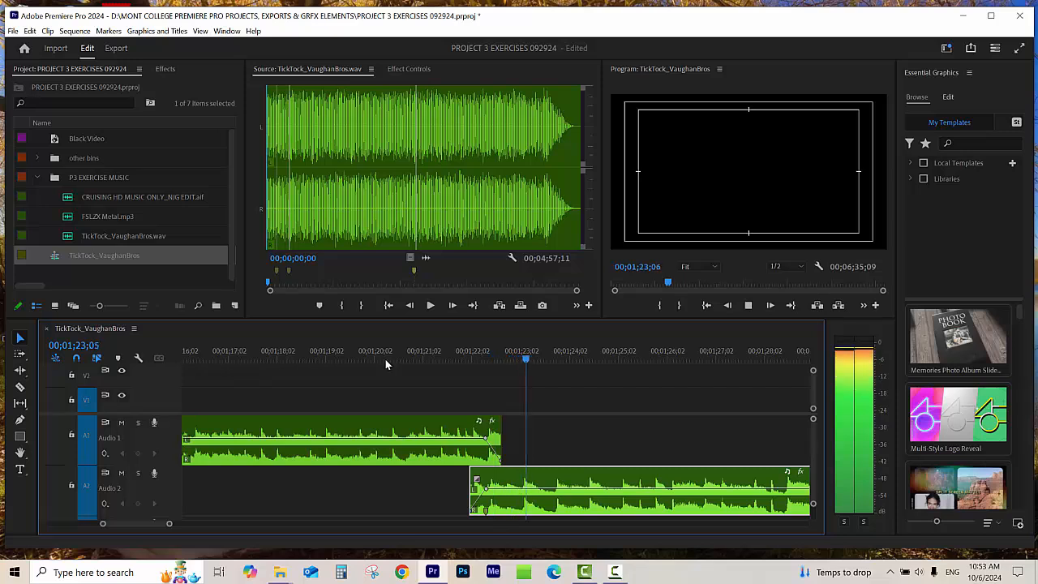
key(space)
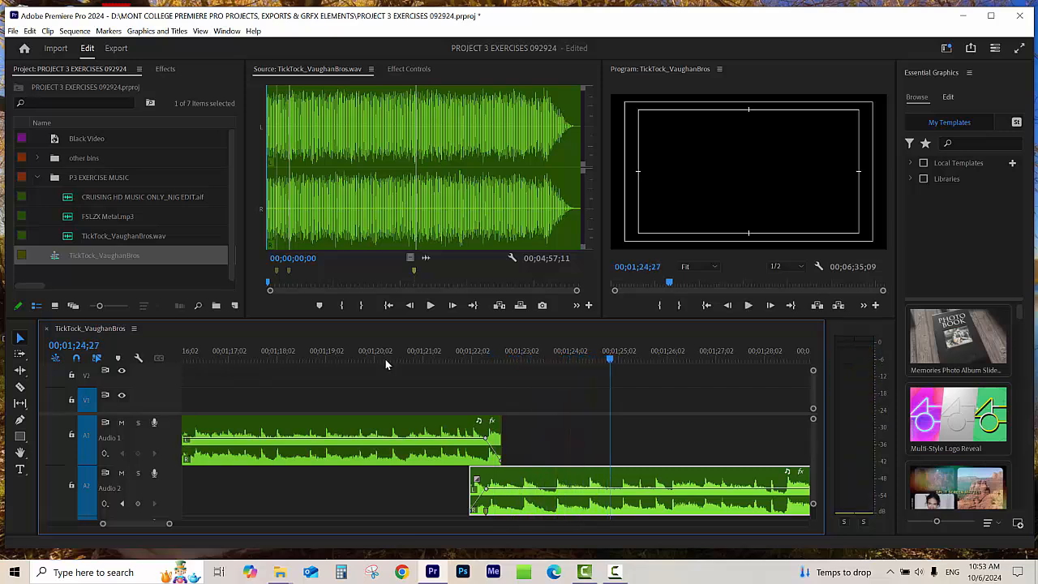
Step: Examine the A2 segment's ending by scrubbing to 00;03;57;17 and placing the playhead at 00;03;25;06
key(minus)
key(minus)
key(minus)
key(minus)
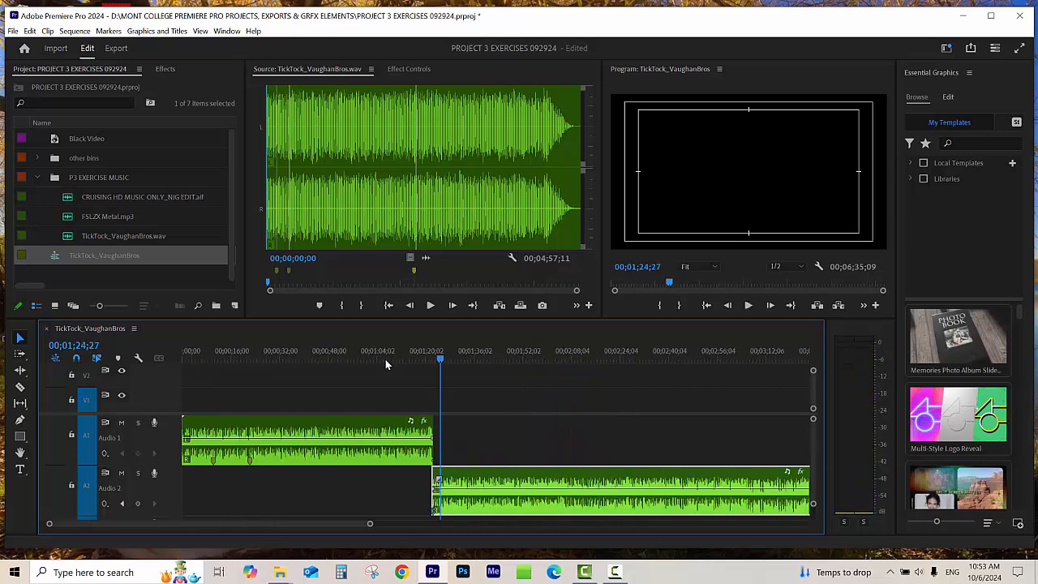
key(minus)
drag(519, 354, 546, 358)
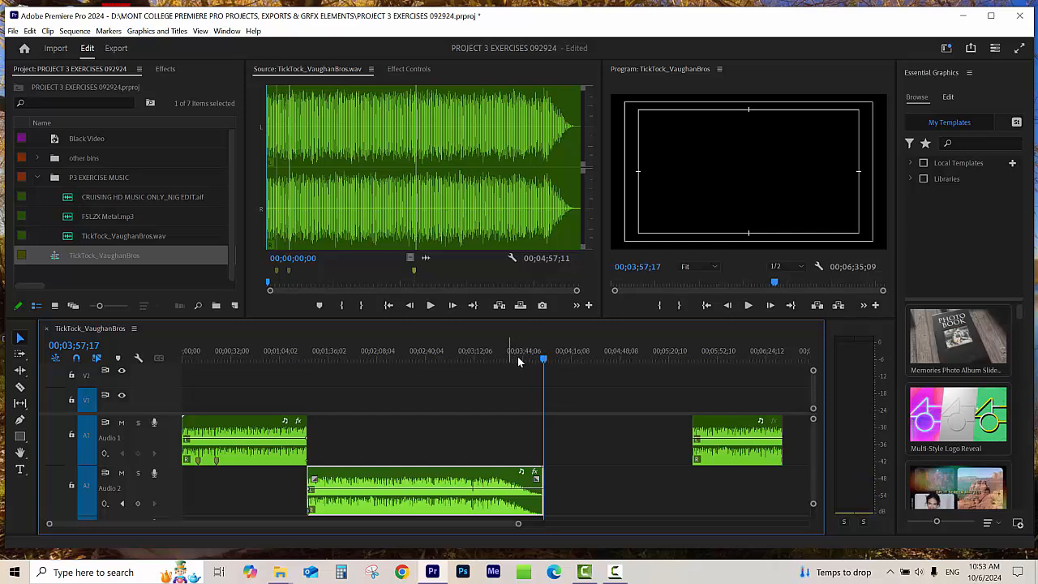
drag(427, 355, 494, 367)
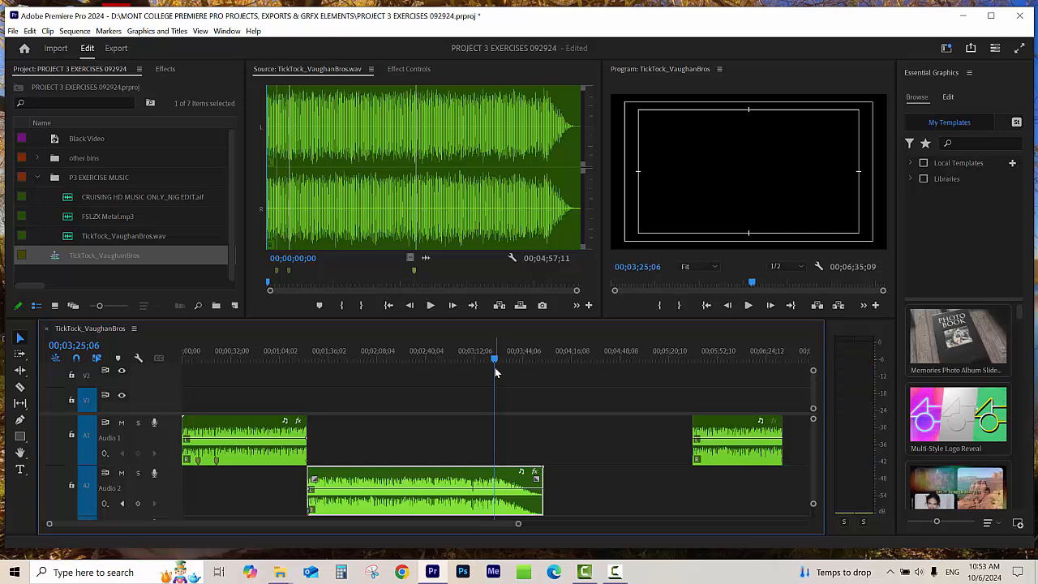
Step: Fade out the A2 segment with volume keyframes at about 00;03;23 and at 00;03;30;09, lowering the second one to the bottom
key(=)
key(=)
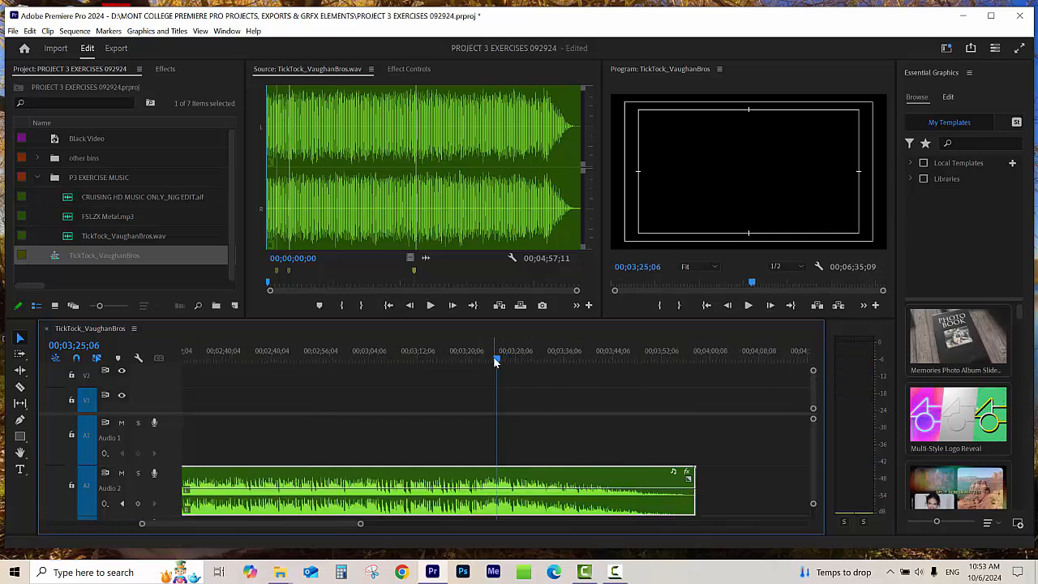
drag(493, 356, 482, 364)
drag(486, 363, 527, 371)
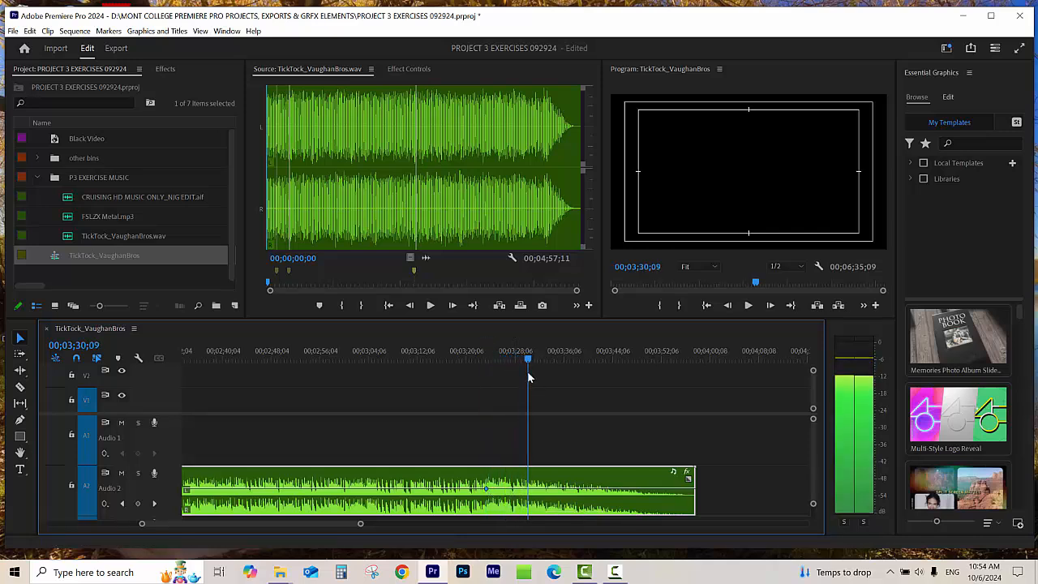
ctrl+click(528, 490)
drag(528, 490, 526, 512)
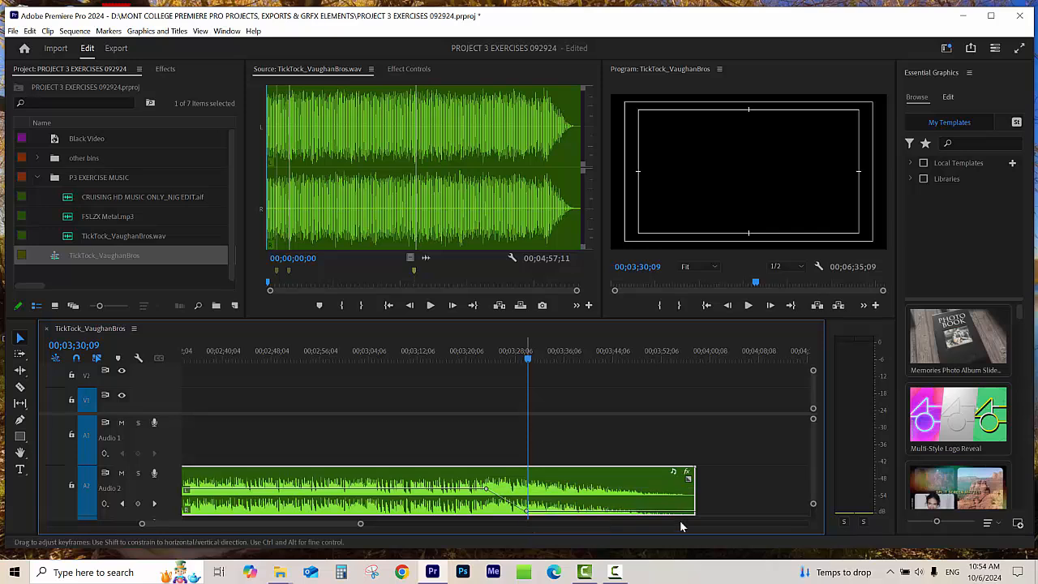
Step: Trim the A2 segment's end to about 00;03;32 and play the fade-out from about 00;03;21 to 00;03;31;06
drag(694, 487, 538, 489)
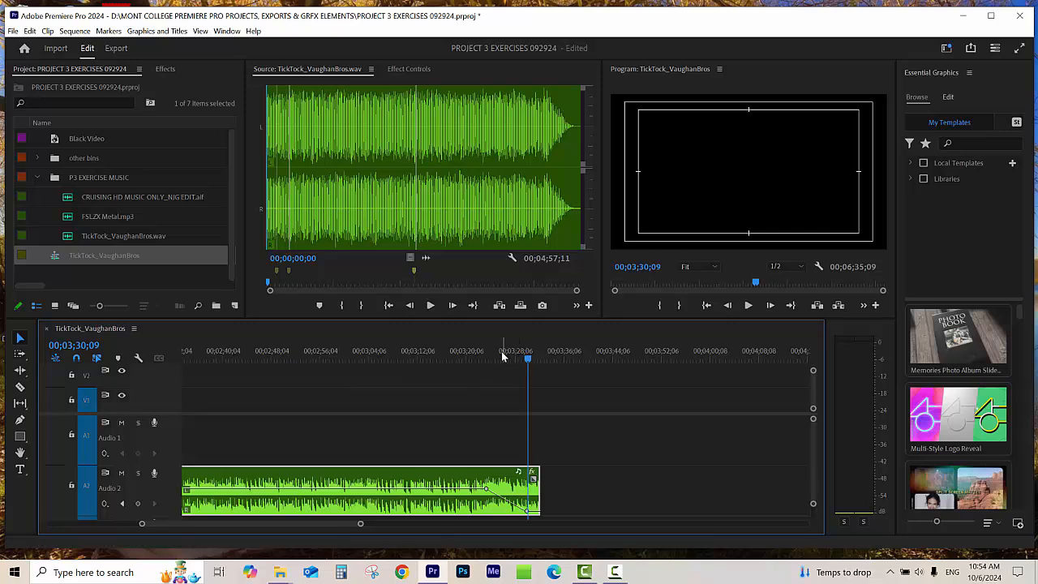
drag(501, 351, 472, 366)
key(space)
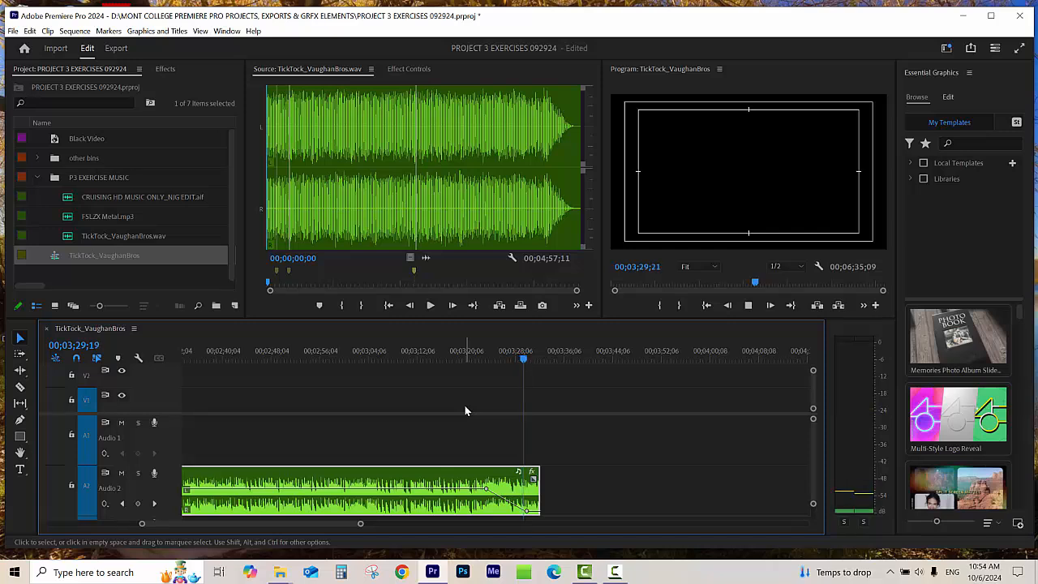
key(space)
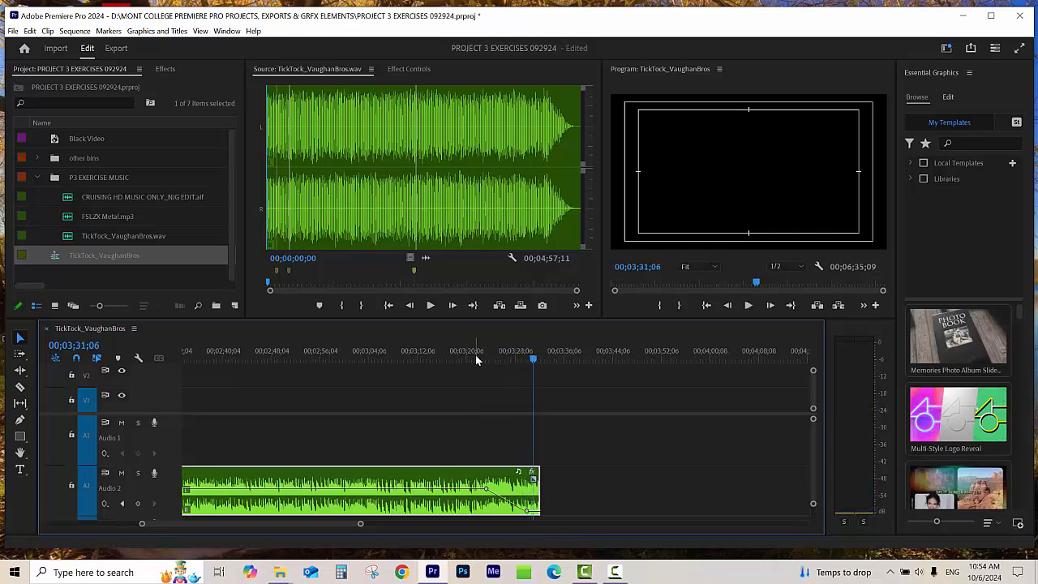
Step: Delete the leftover TickTock_VaughanBros.wav segment on A1 that starts at 00;05;35;28
click(475, 354)
key(minus)
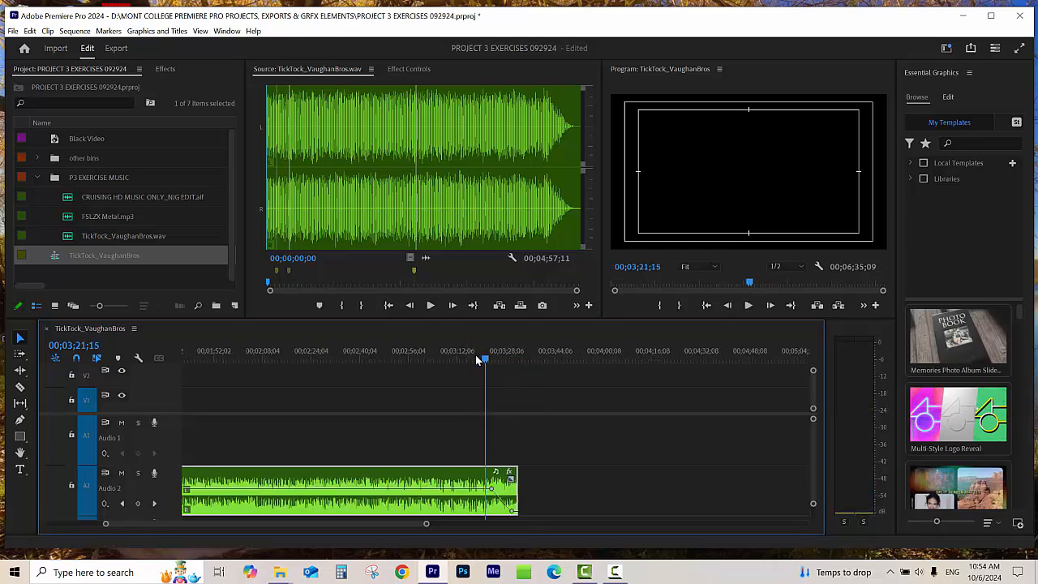
key(minus)
key(minus)
click(444, 358)
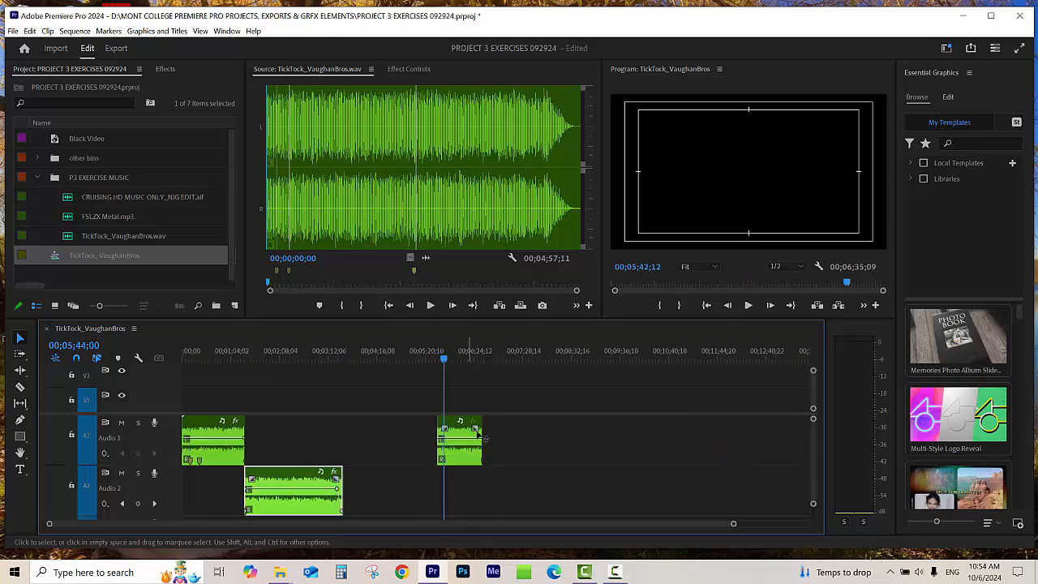
click(464, 458)
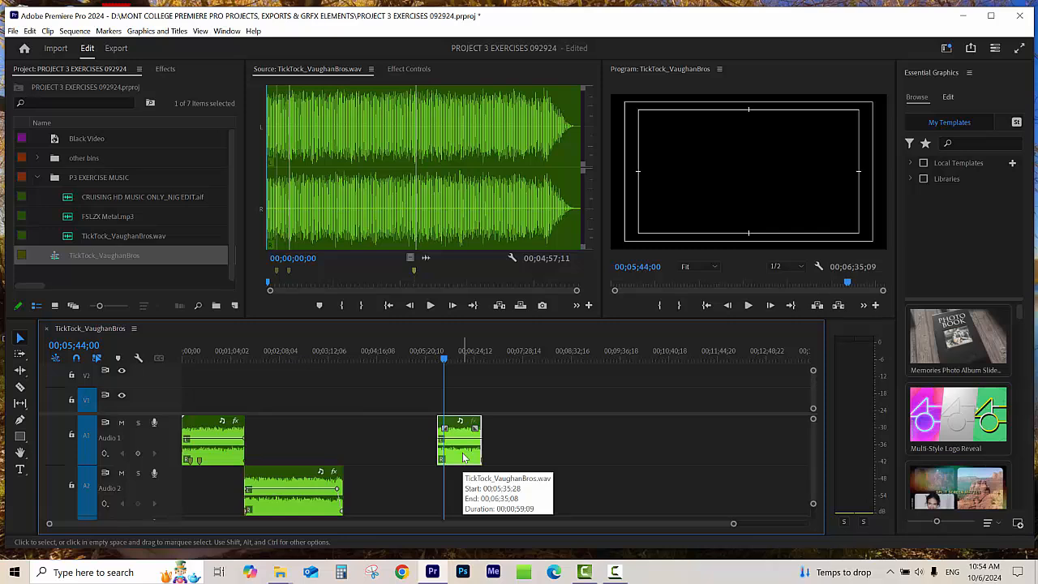
key(Delete)
Step: Place the playhead at 00;01;17;18 just before the join, reduce the audio track heights and give the video tracks slightly more room
click(243, 351)
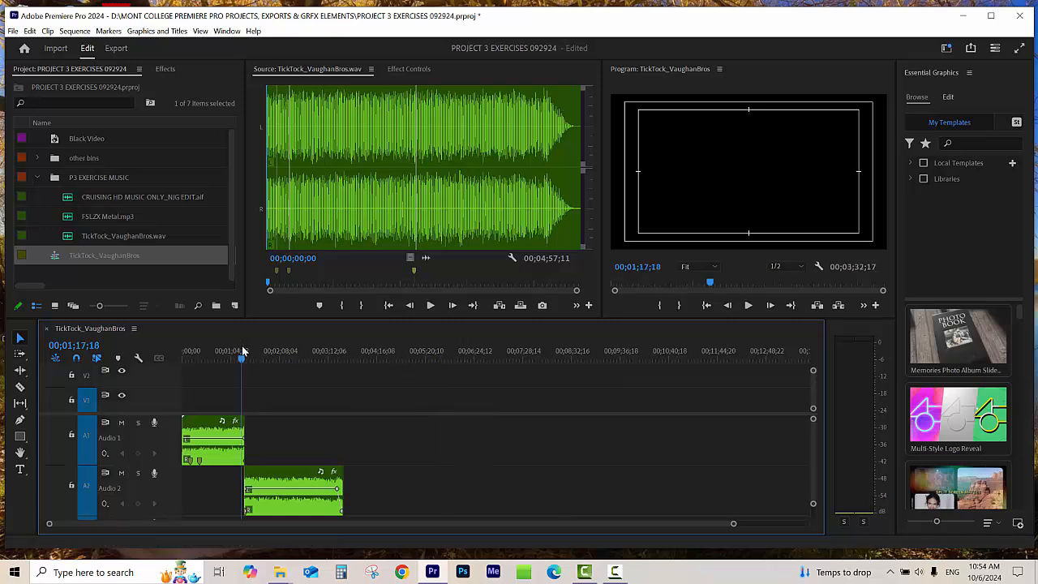
key(=)
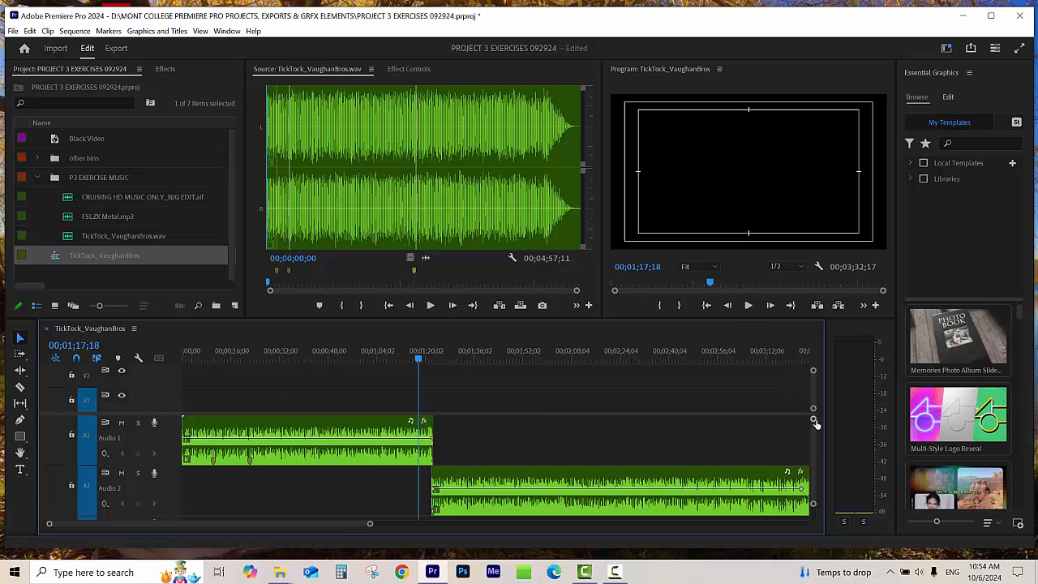
scroll(811, 422, down, 1)
drag(814, 417, 814, 423)
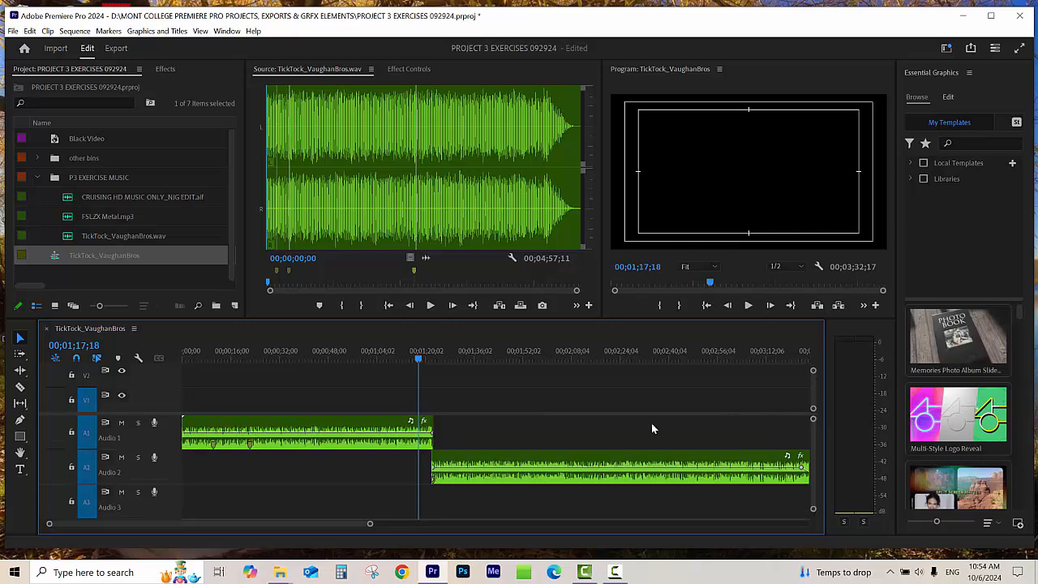
drag(124, 414, 146, 425)
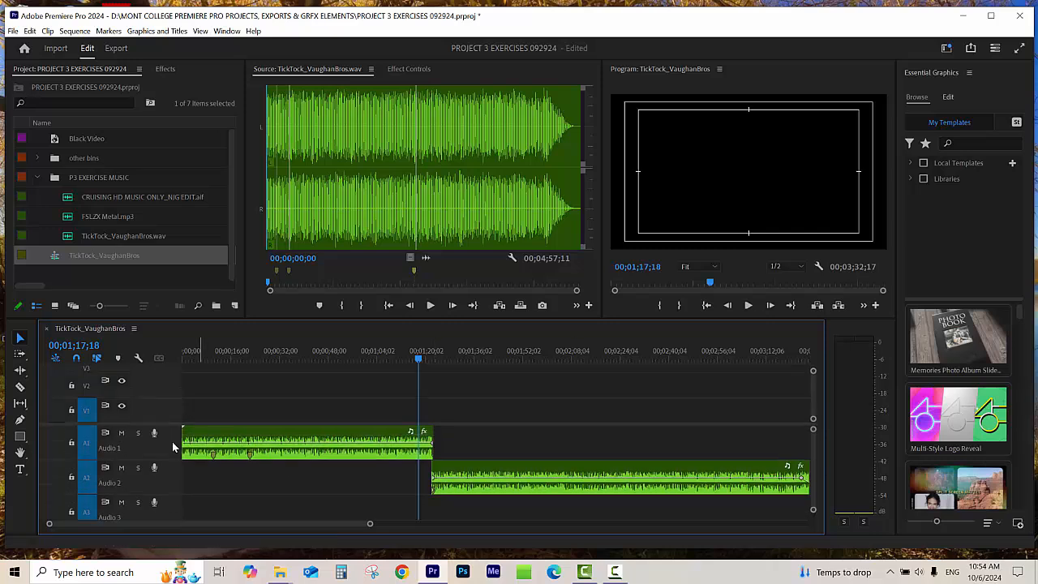